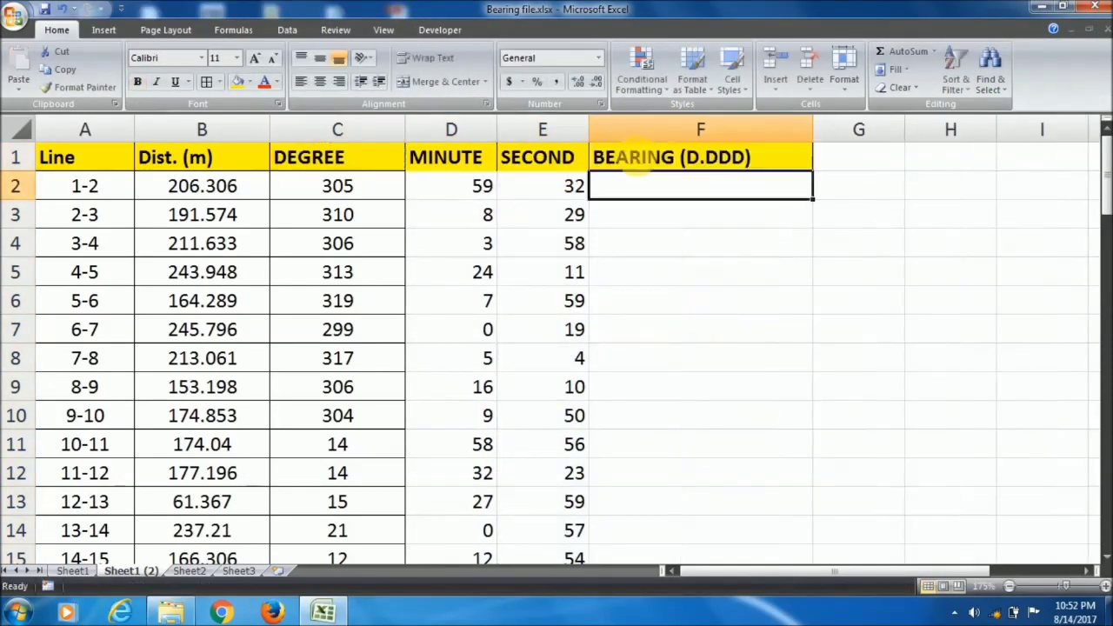
Build a trial formula in F2 from C2, plus D2 divided by 60, plus E2
type("=")
left_click(385, 188)
type("+")
left_click(472, 187)
type("/60+")
left_click(559, 196)
type("/")
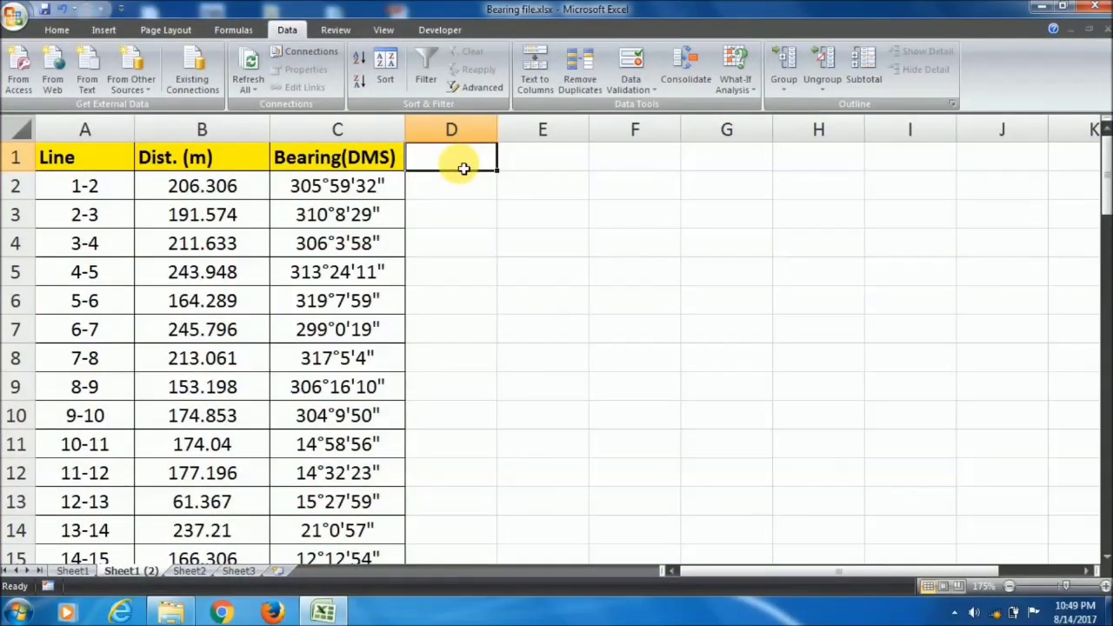
left_click(464, 183)
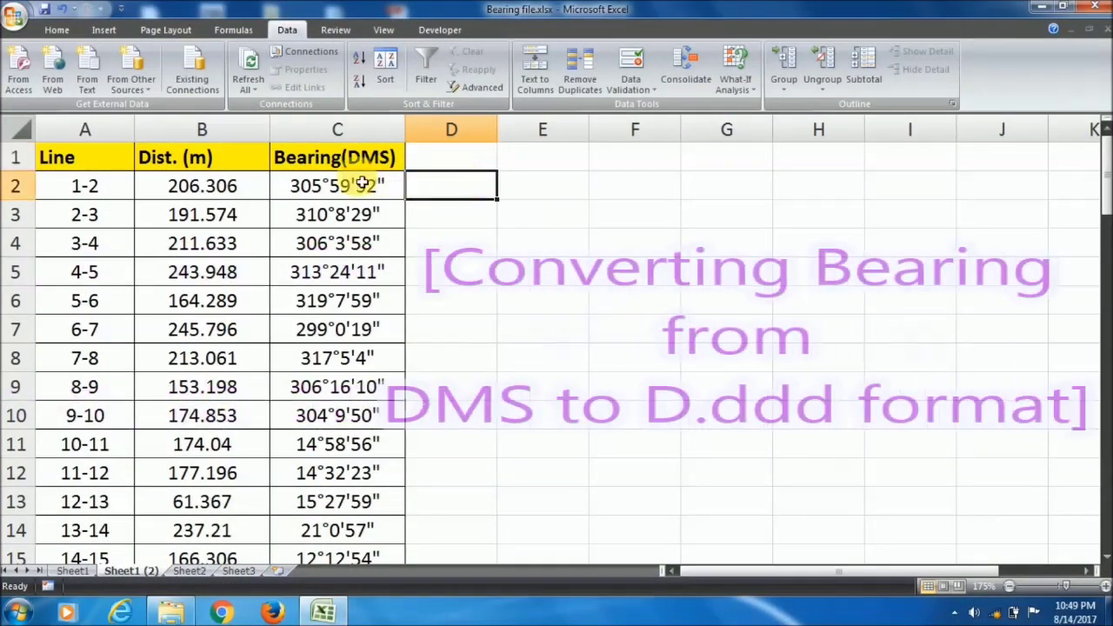
left_click(365, 182)
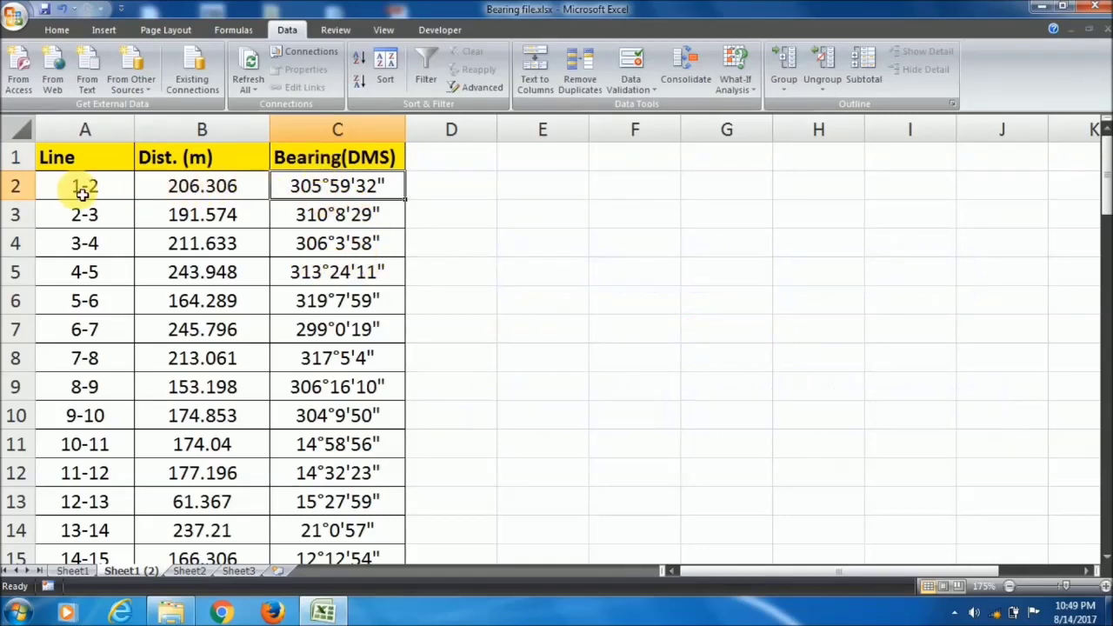
left_click_drag(78, 190, 373, 388)
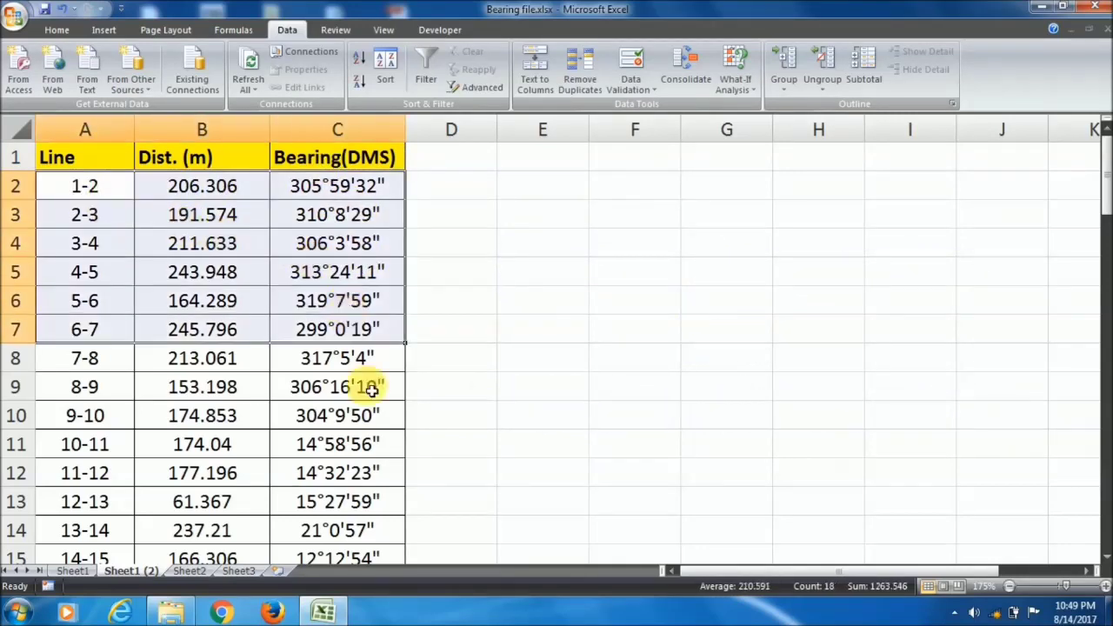
left_click(336, 183)
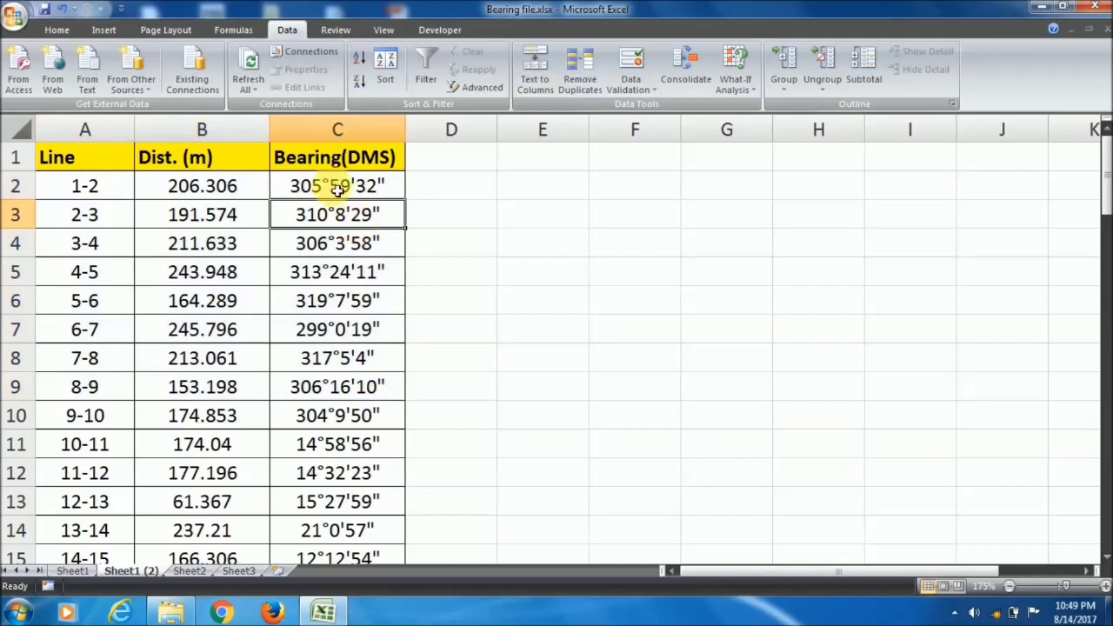
left_click(357, 131)
left_click(311, 198)
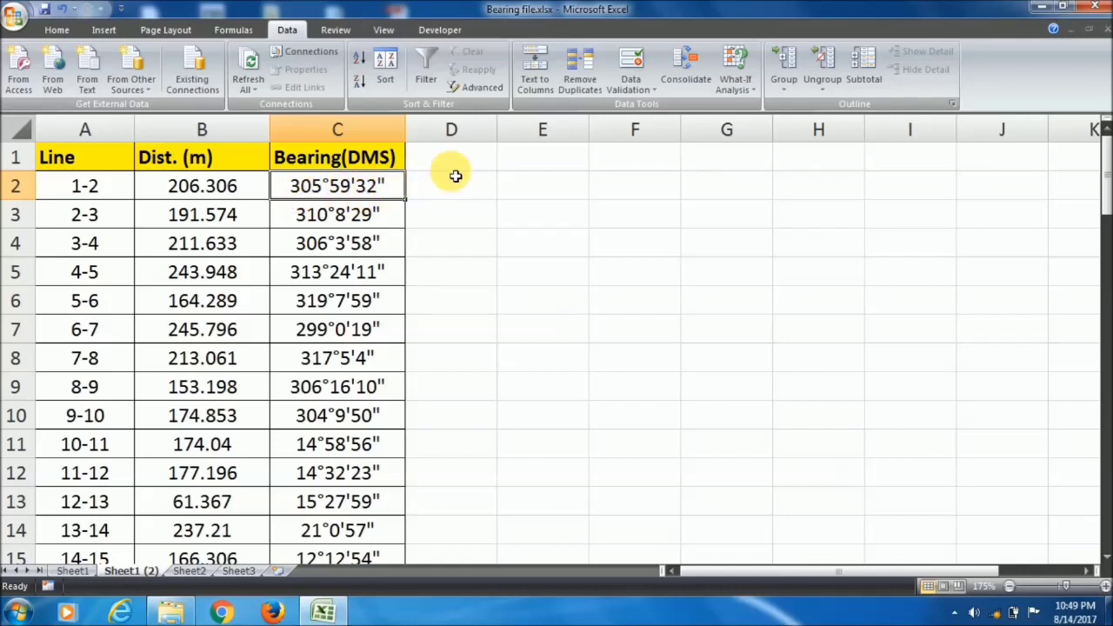
left_click(483, 179)
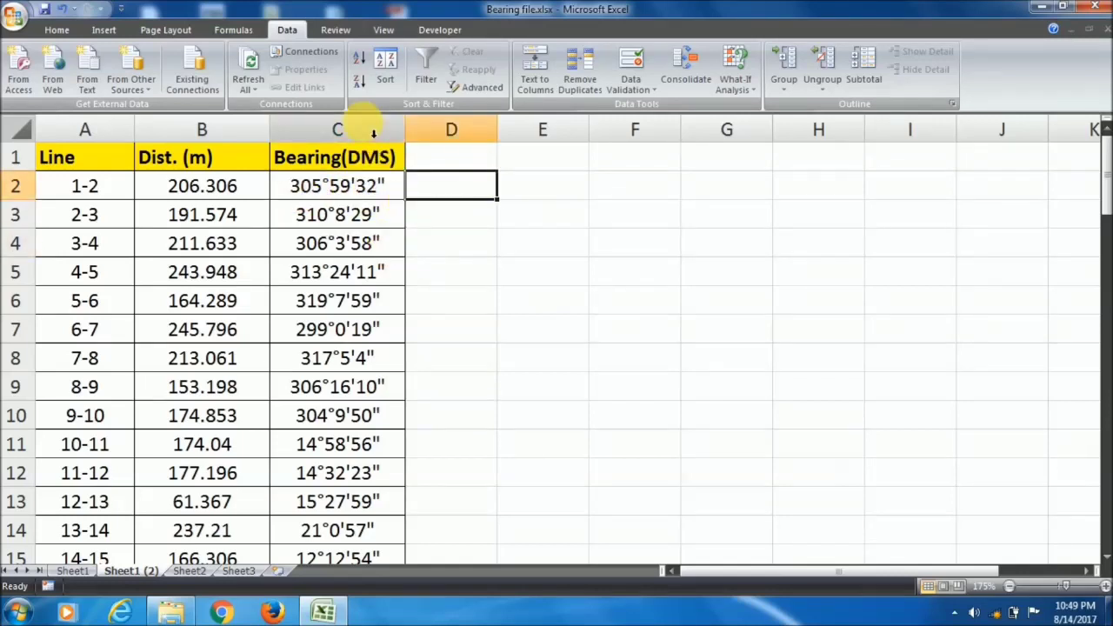
left_click(372, 132)
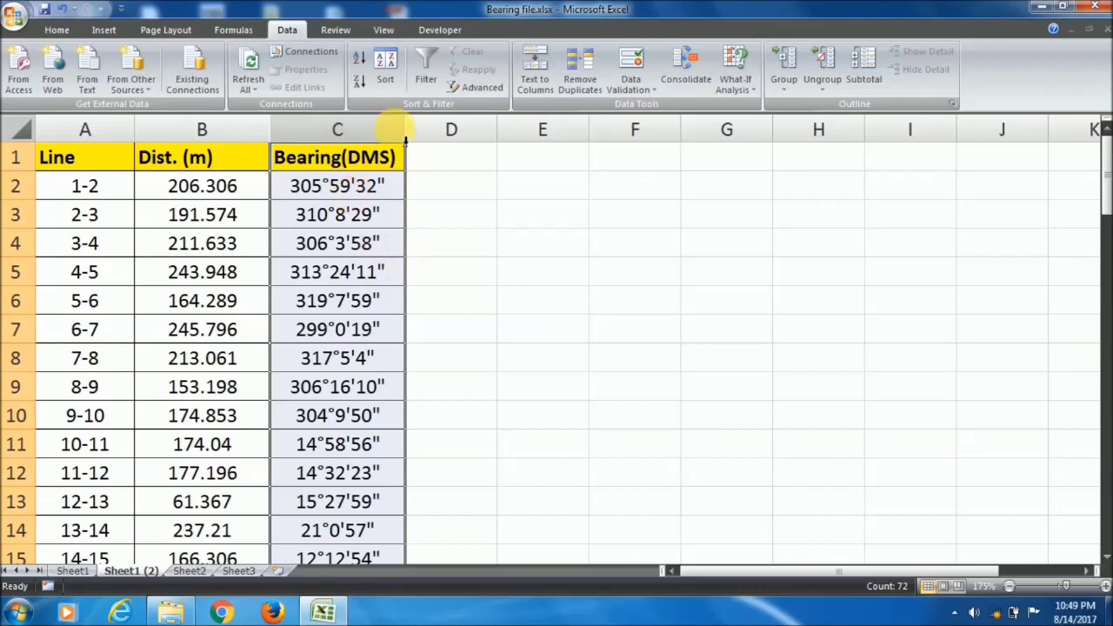
Go to the Data tab and try starting Text to Columns on the Bearing(DMS) column
left_click(57, 29)
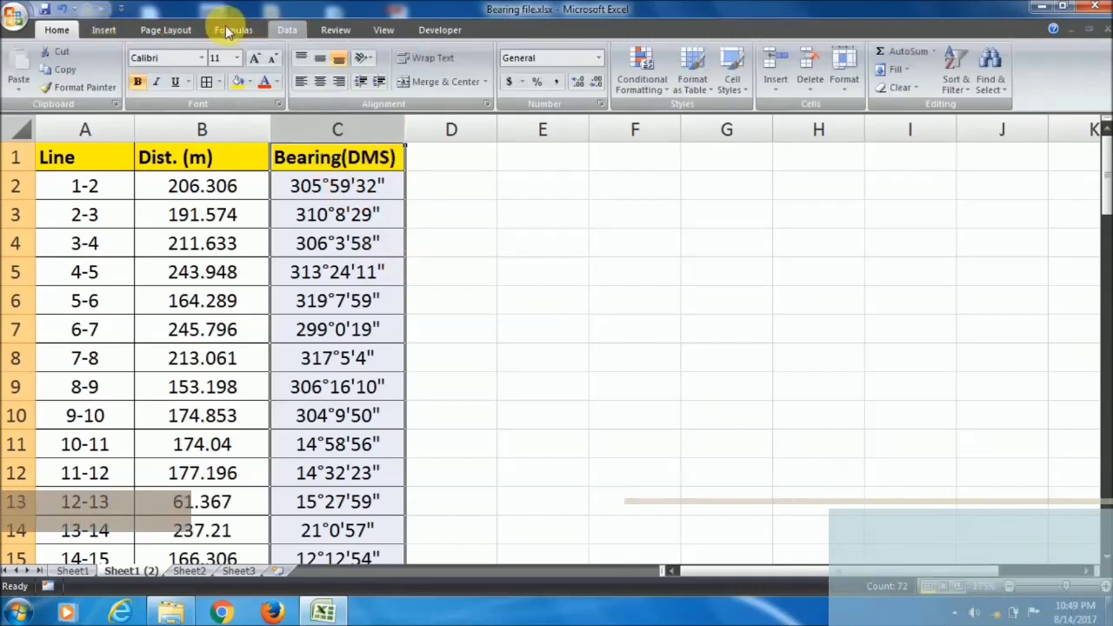
left_click(303, 34)
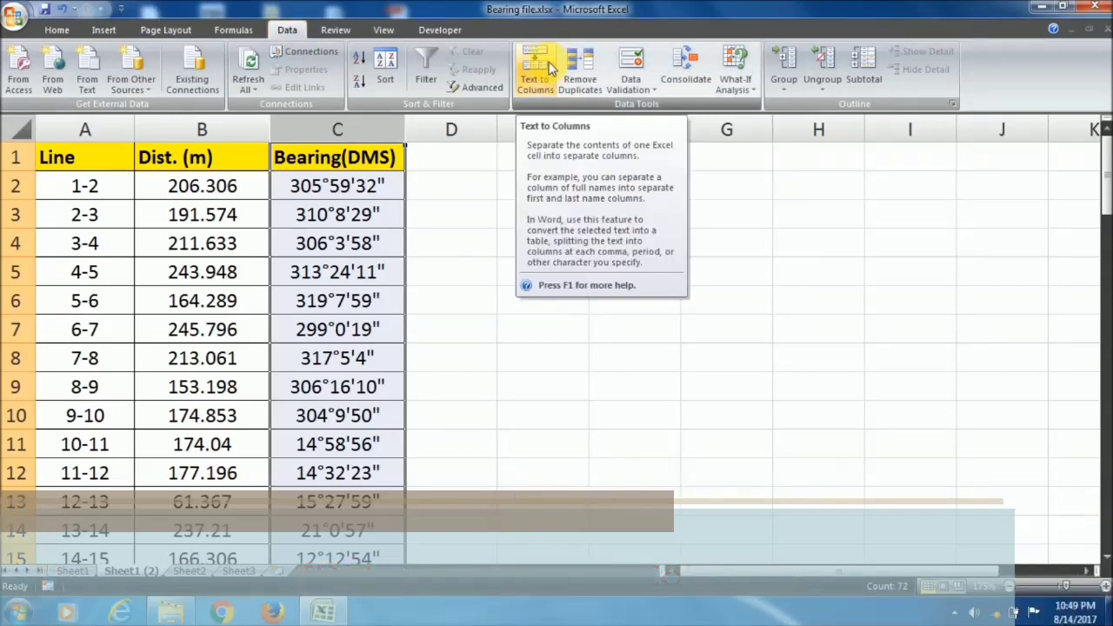
left_click(534, 82)
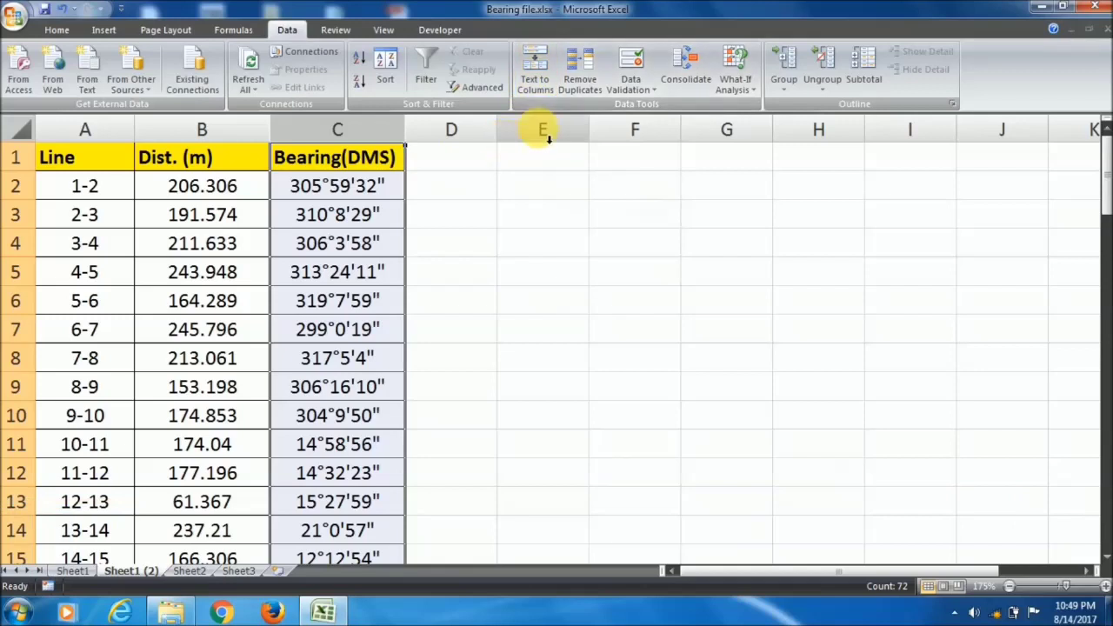
Copy the ° symbol from the 305° bearing in C2, then relaunch Text to Columns on column C
left_click(360, 184)
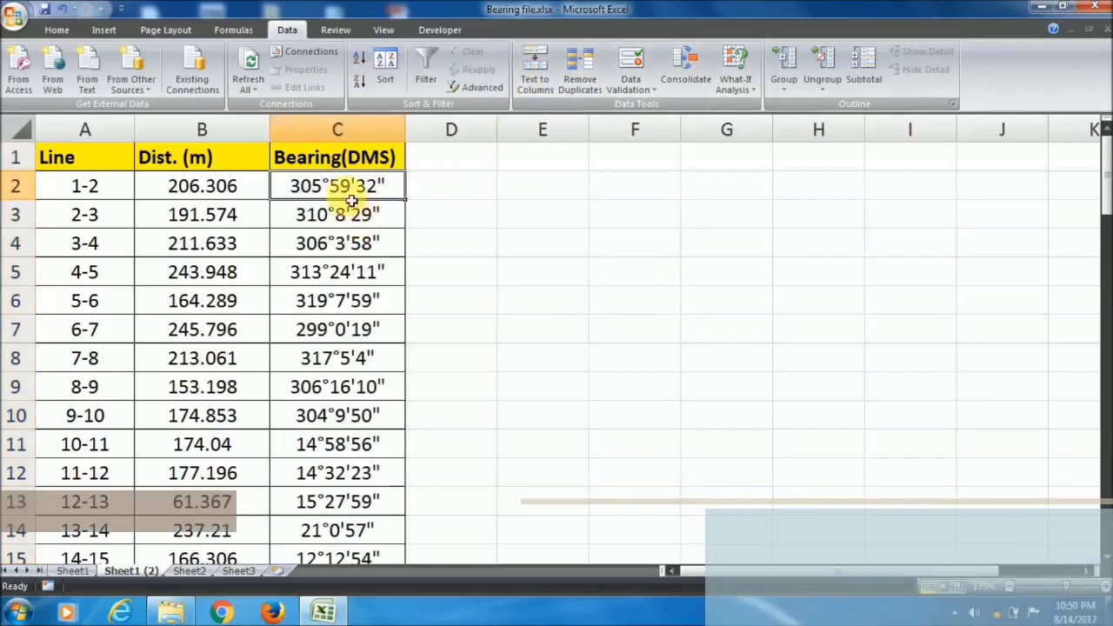
double_click(347, 186)
left_click_drag(330, 186, 323, 186)
right_click(325, 184)
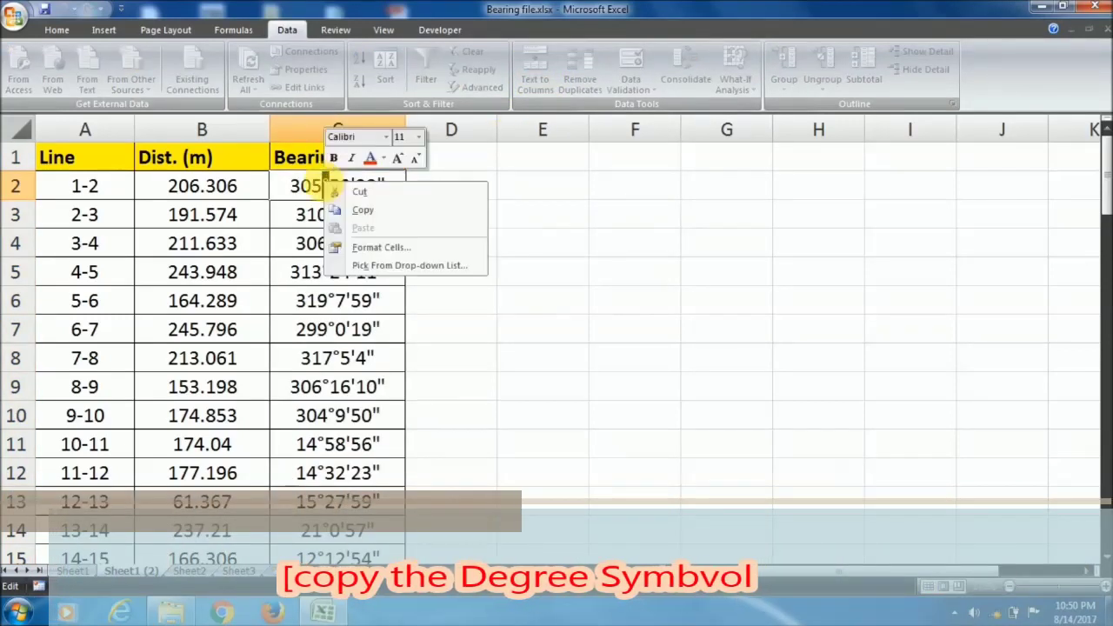
left_click(369, 214)
key("Tab")
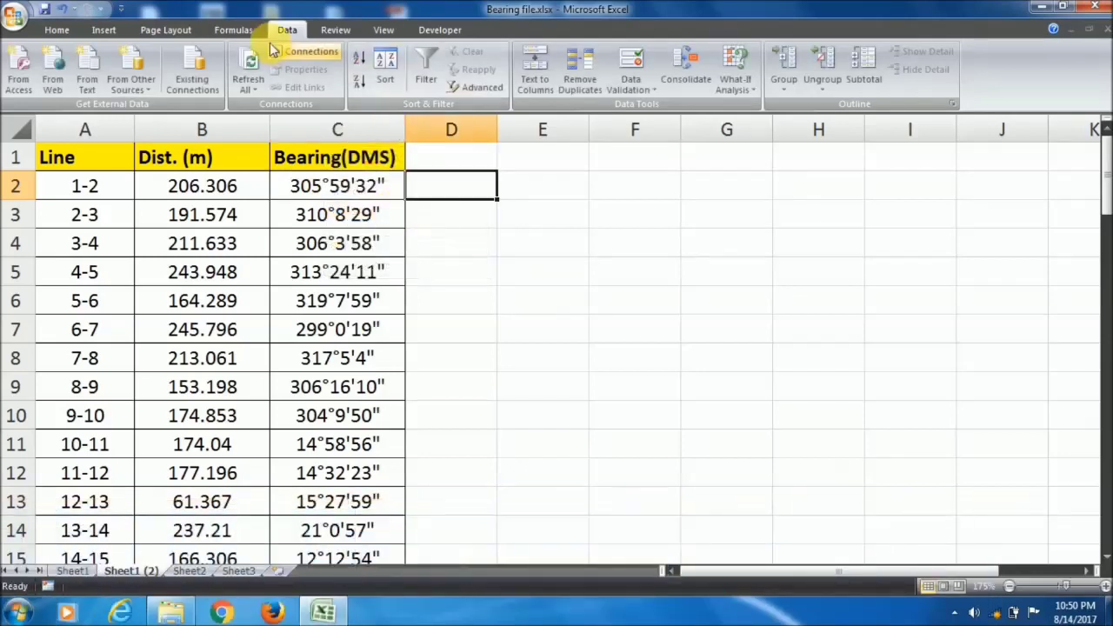
left_click(337, 129)
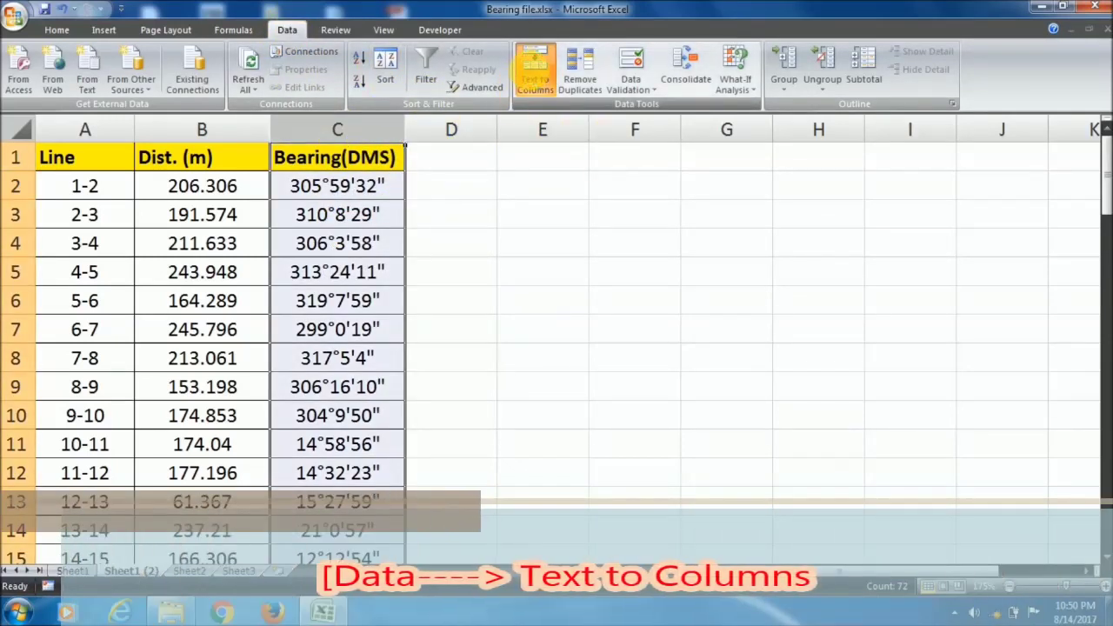
left_click(533, 71)
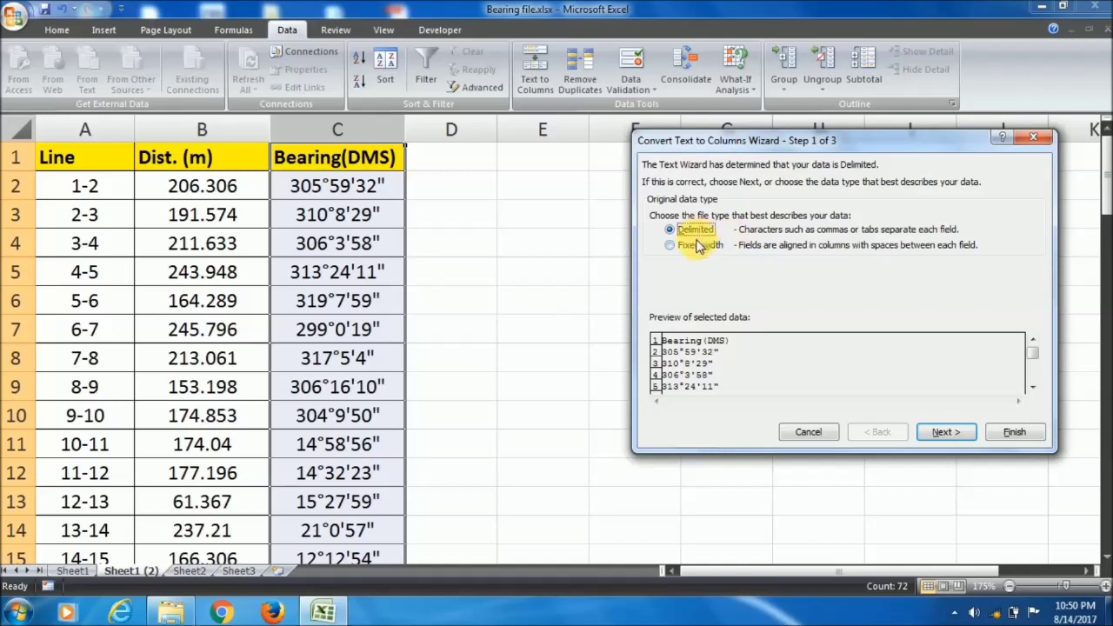
Split the bearings using ° as a custom delimiter, leaving degrees like 305 in column C
left_click(946, 434)
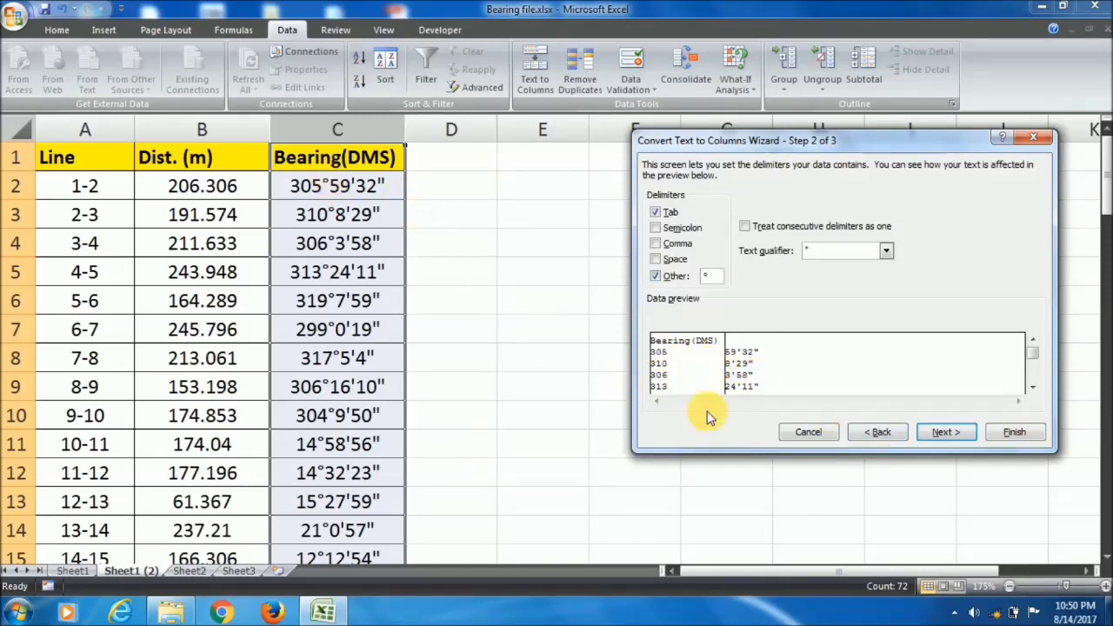
left_click(1015, 432)
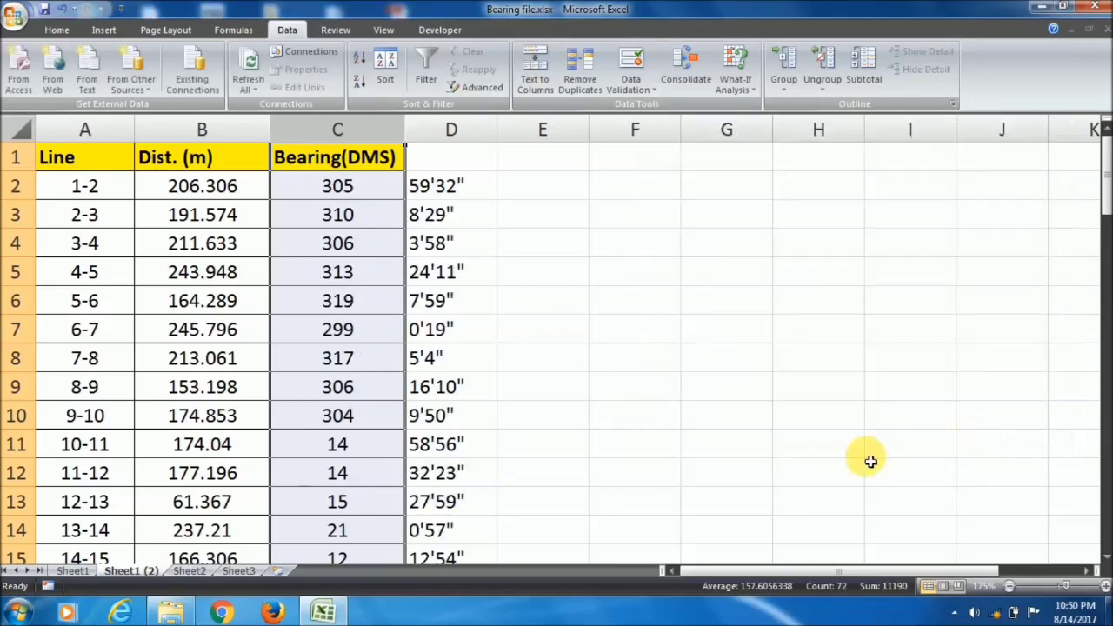
left_click(357, 193)
Review the split degree values down column C
left_click(357, 357)
left_click(337, 186)
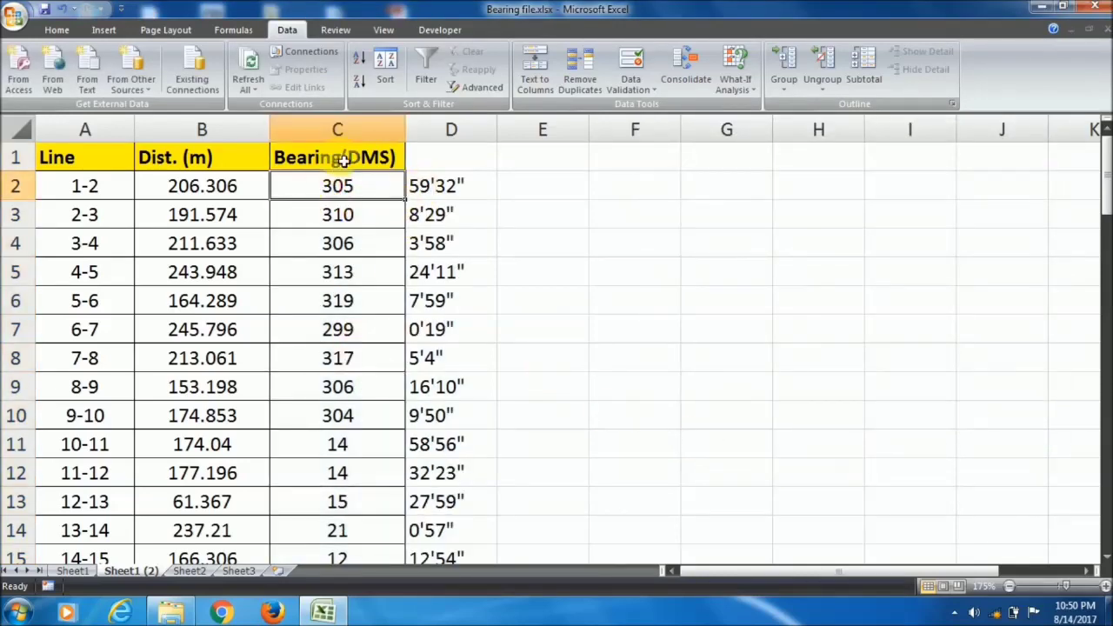
key("ctrl+shift+Down")
left_click(354, 199)
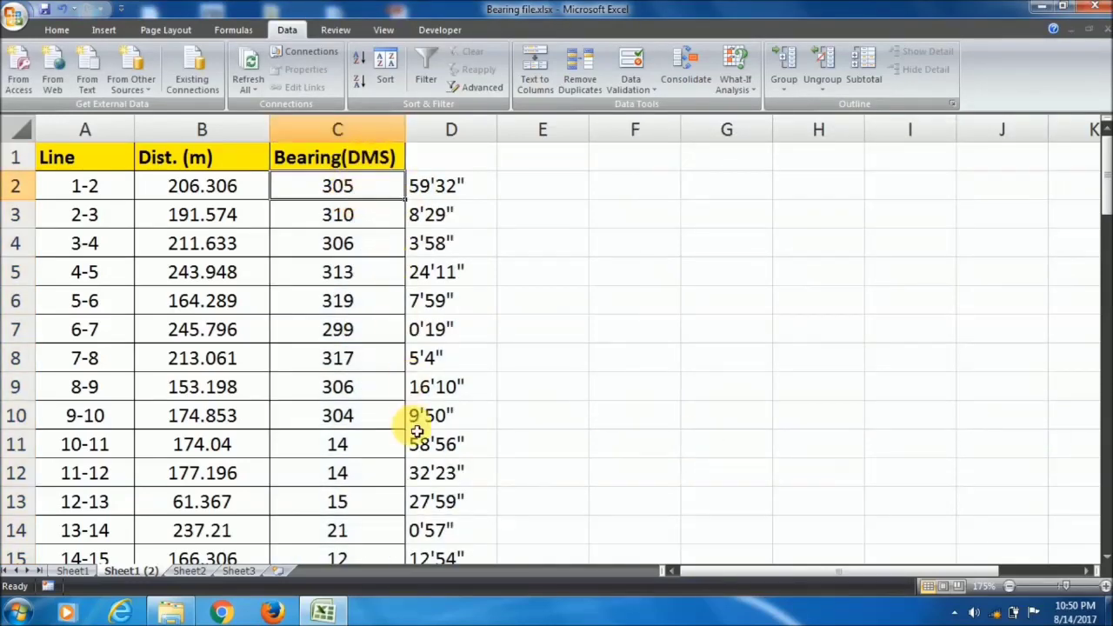
Split column D at the ' minute mark, sending seconds to column E
right_click(461, 132)
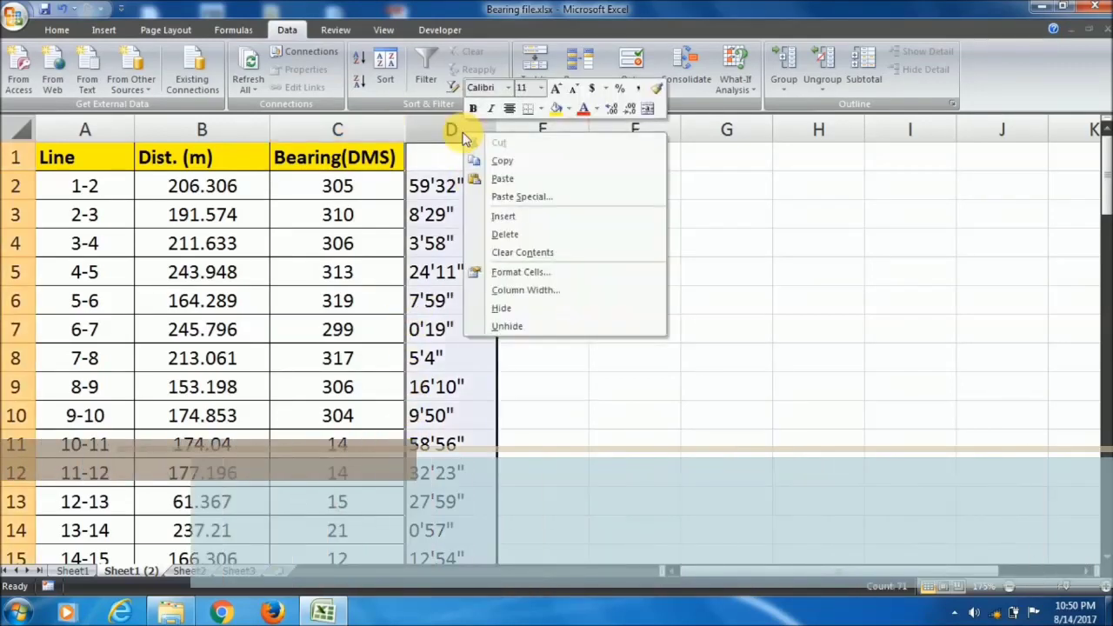
left_click(469, 139)
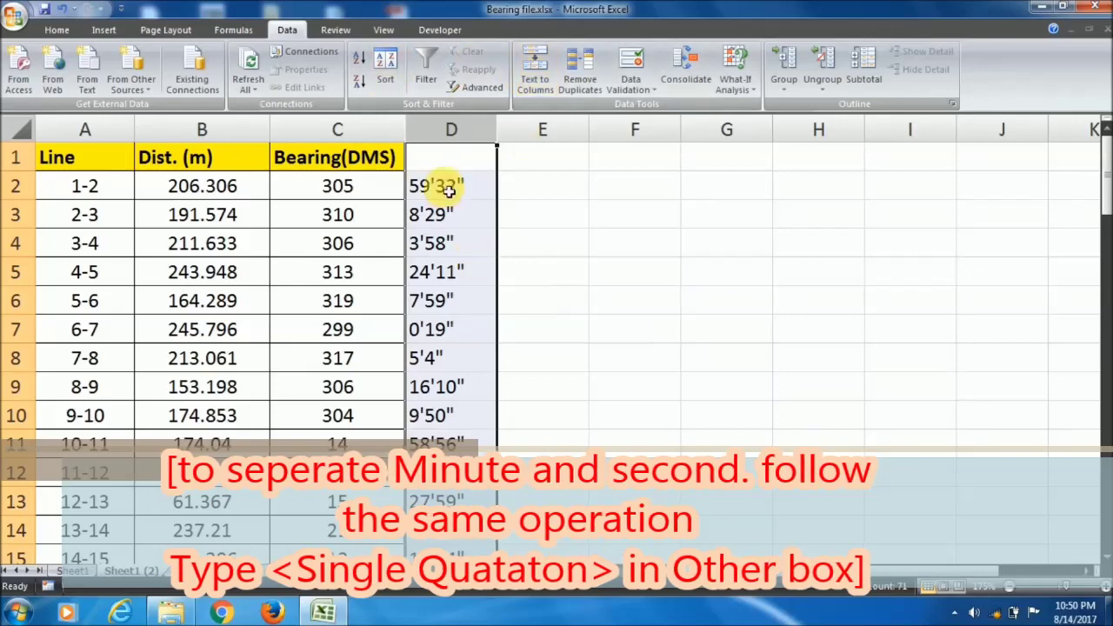
left_click(534, 79)
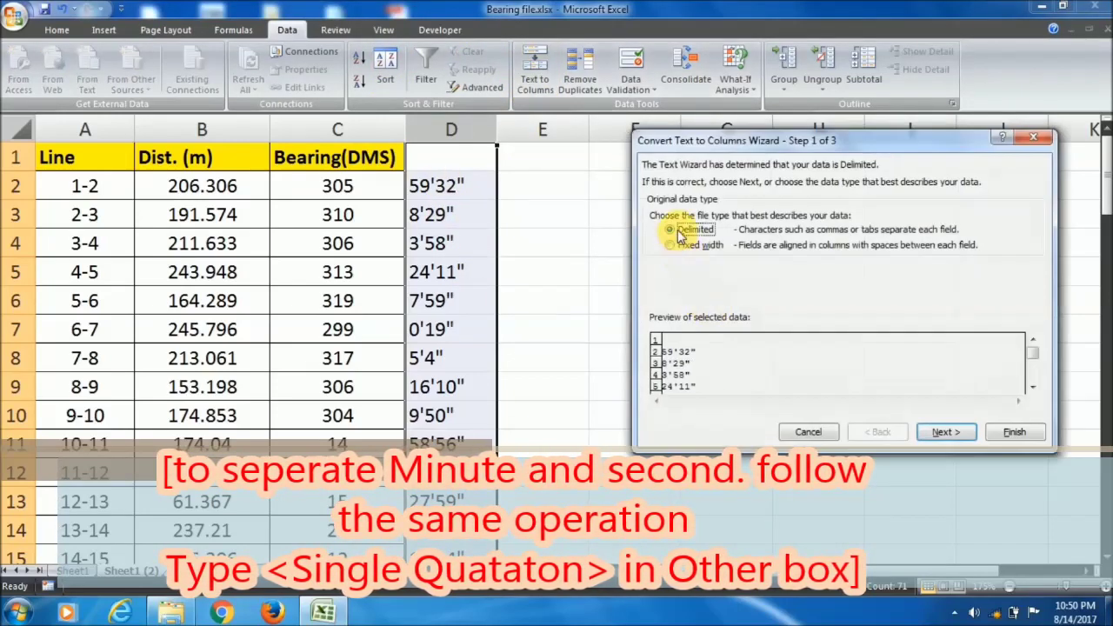
left_click(945, 432)
left_click(675, 276)
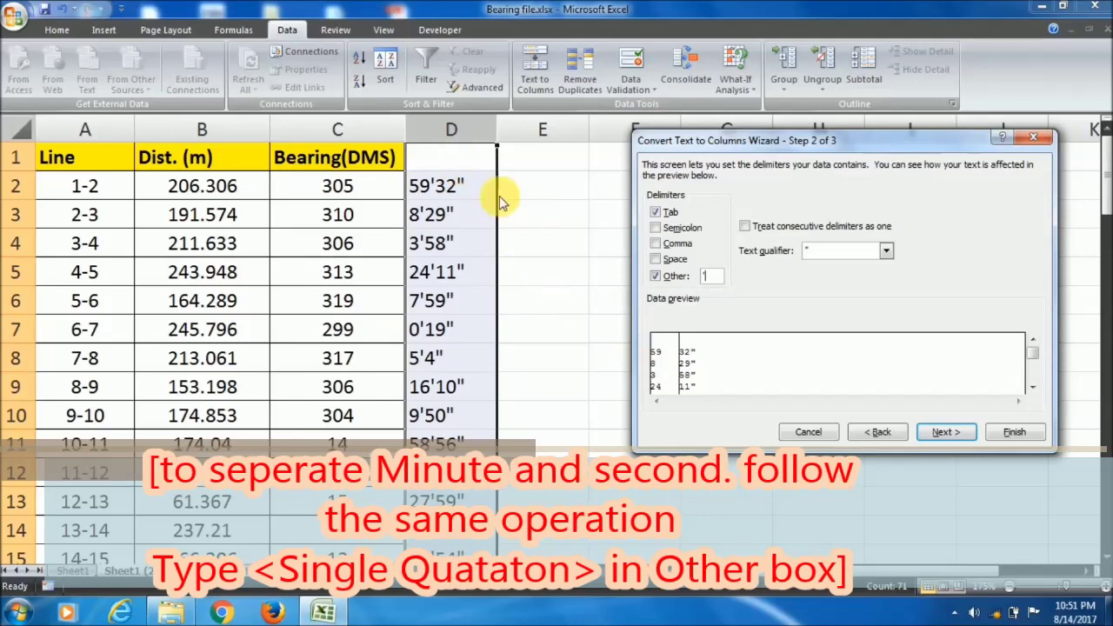
left_click(1011, 432)
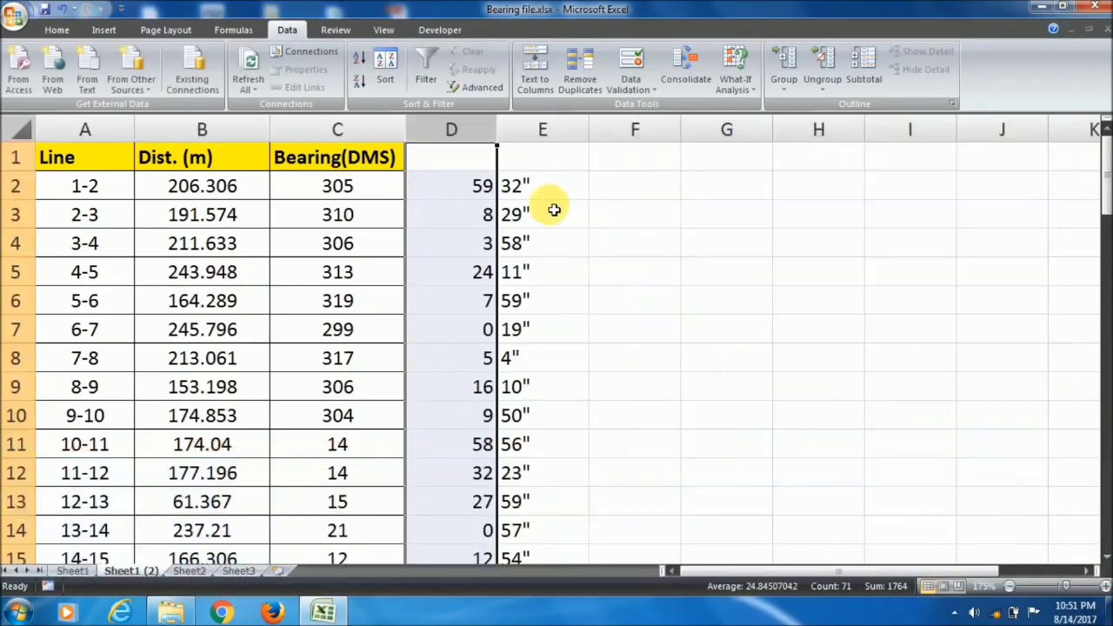
Check the minutes in column D and seconds in column E, then select column E
left_click(548, 212)
scroll(566, 452, "down", 6)
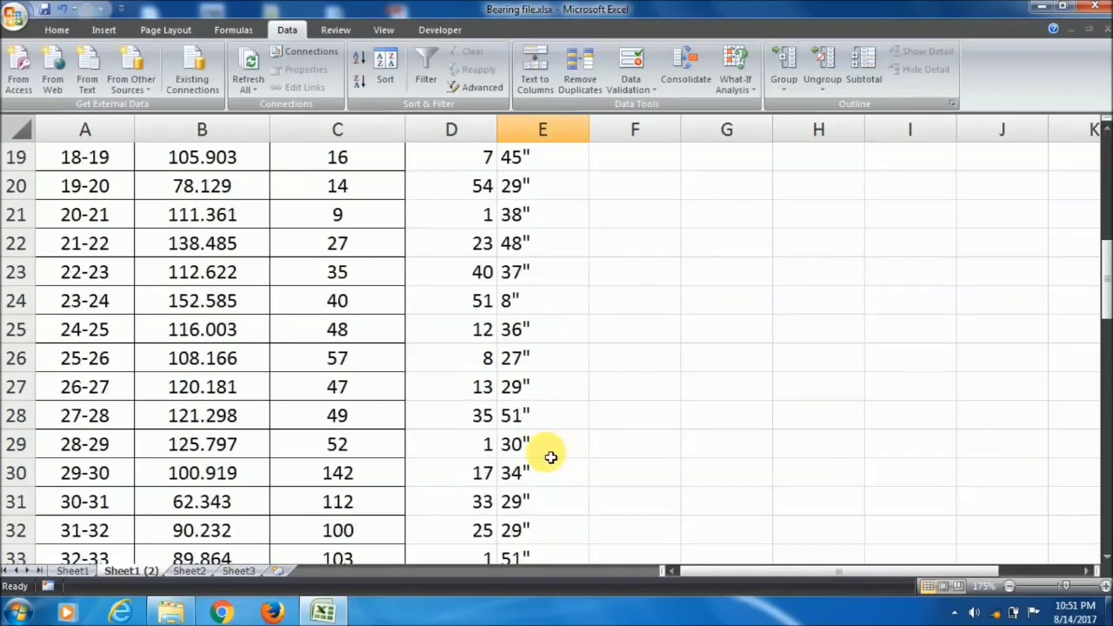
scroll(549, 457, "up", 6)
left_click(429, 191)
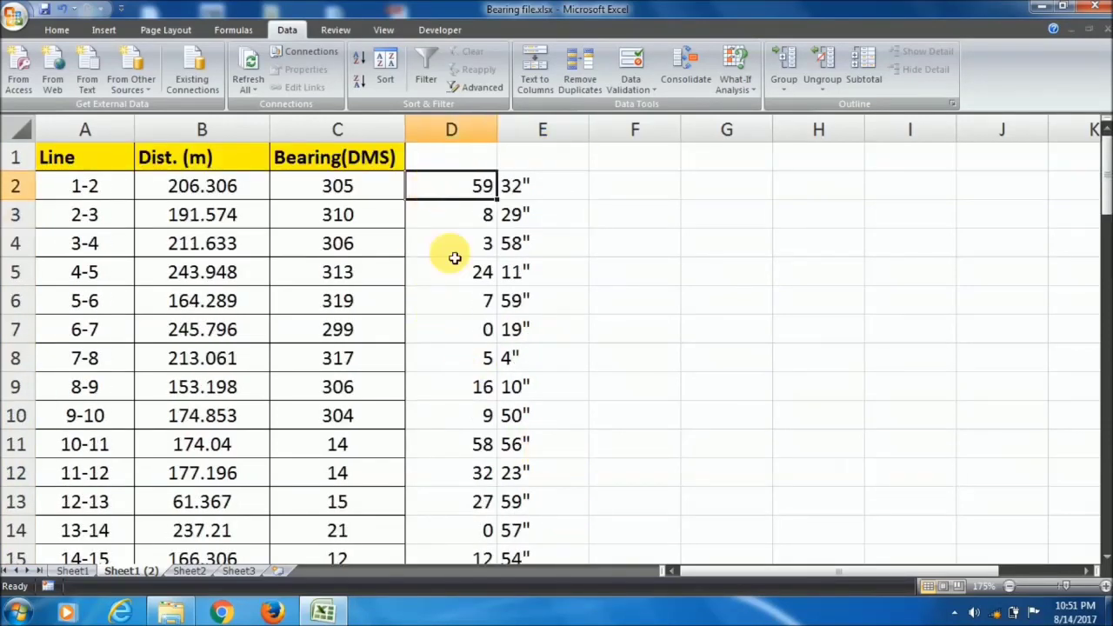
left_click(534, 133)
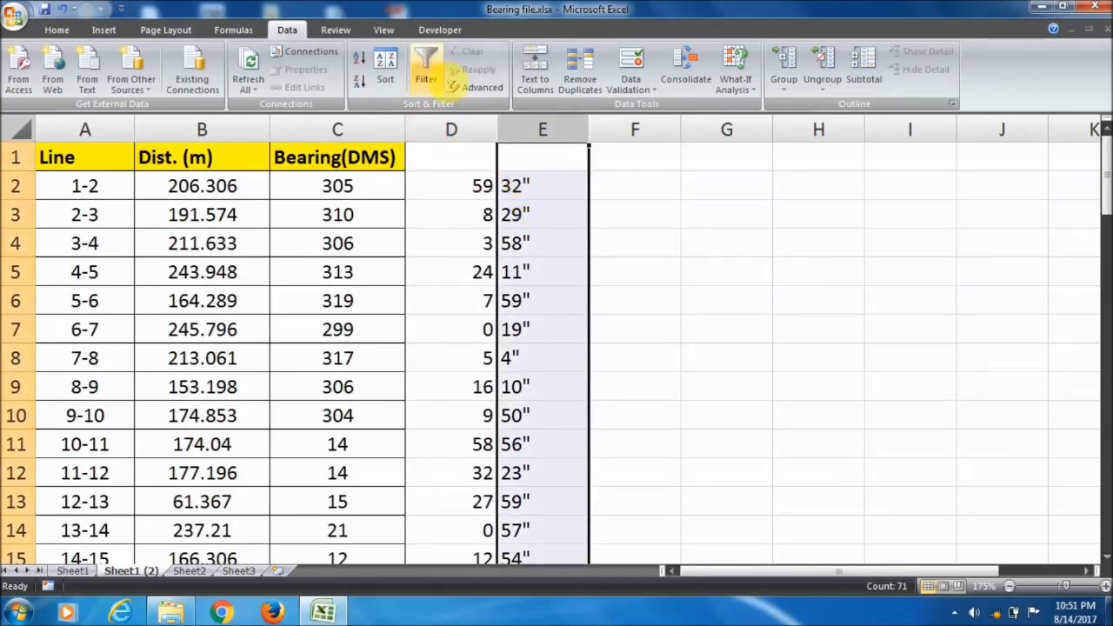
Try splitting column E at the " mark, then undo that split
left_click(536, 65)
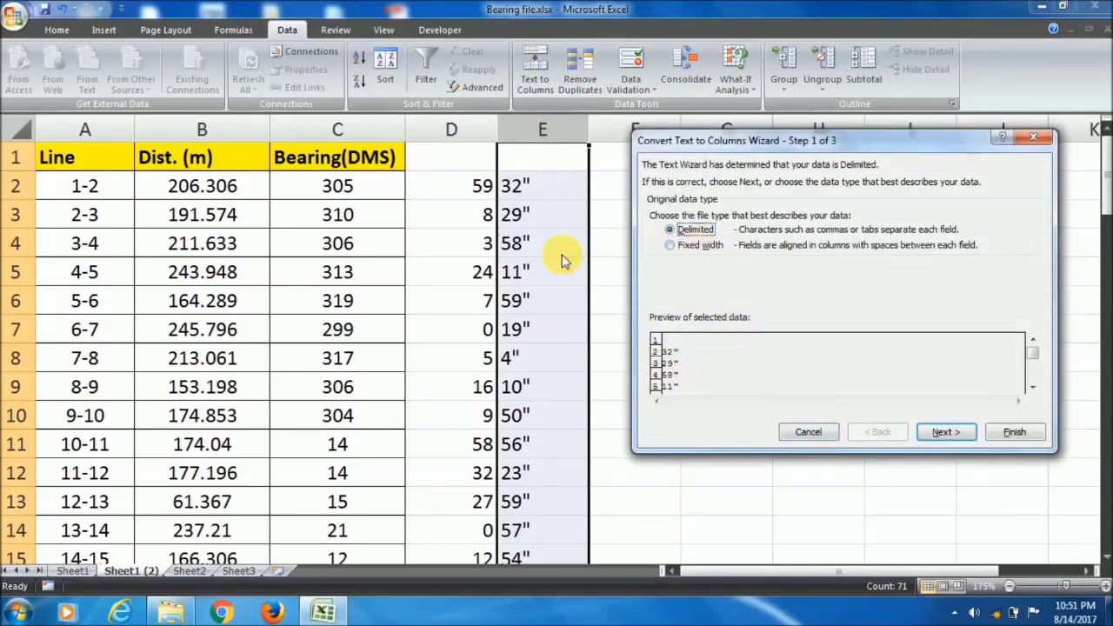
left_click(951, 432)
left_click(704, 282)
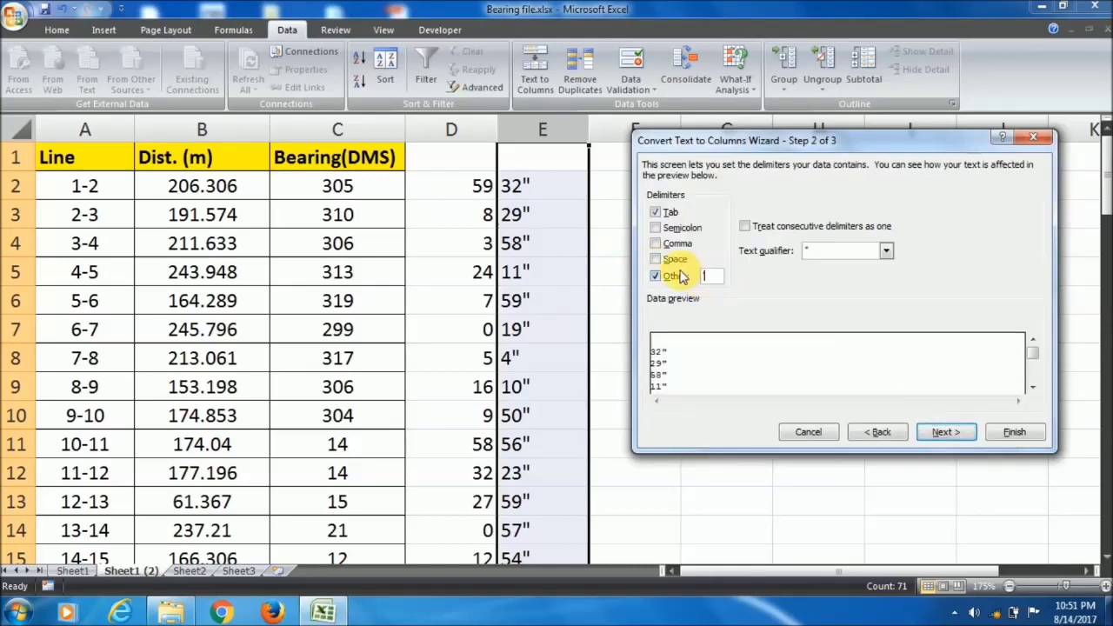
type("\"")
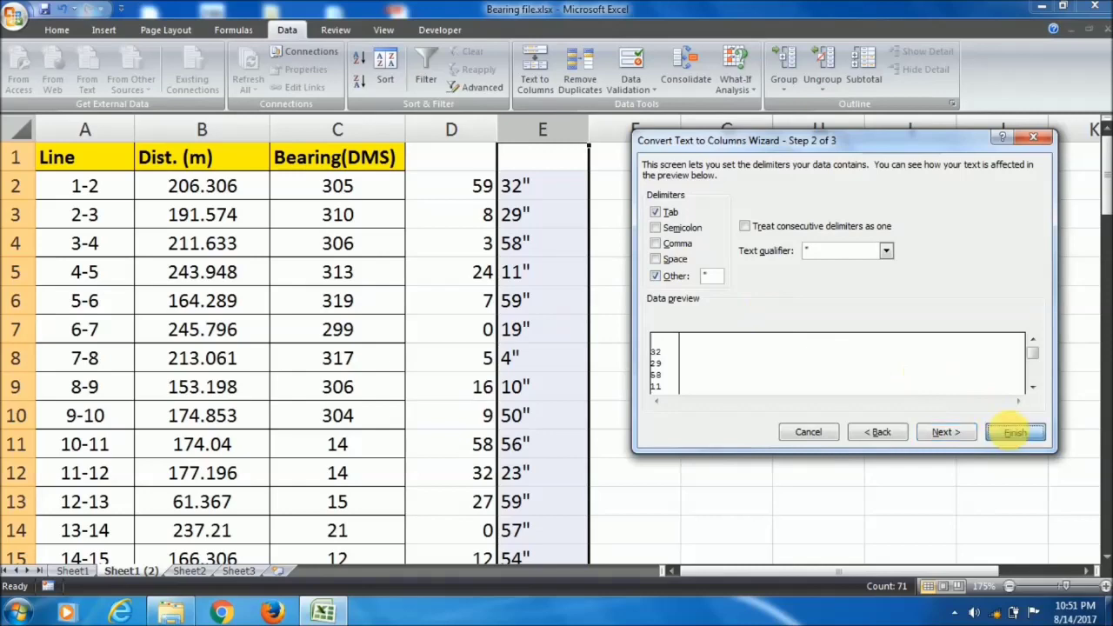
left_click(1015, 433)
left_click(633, 277)
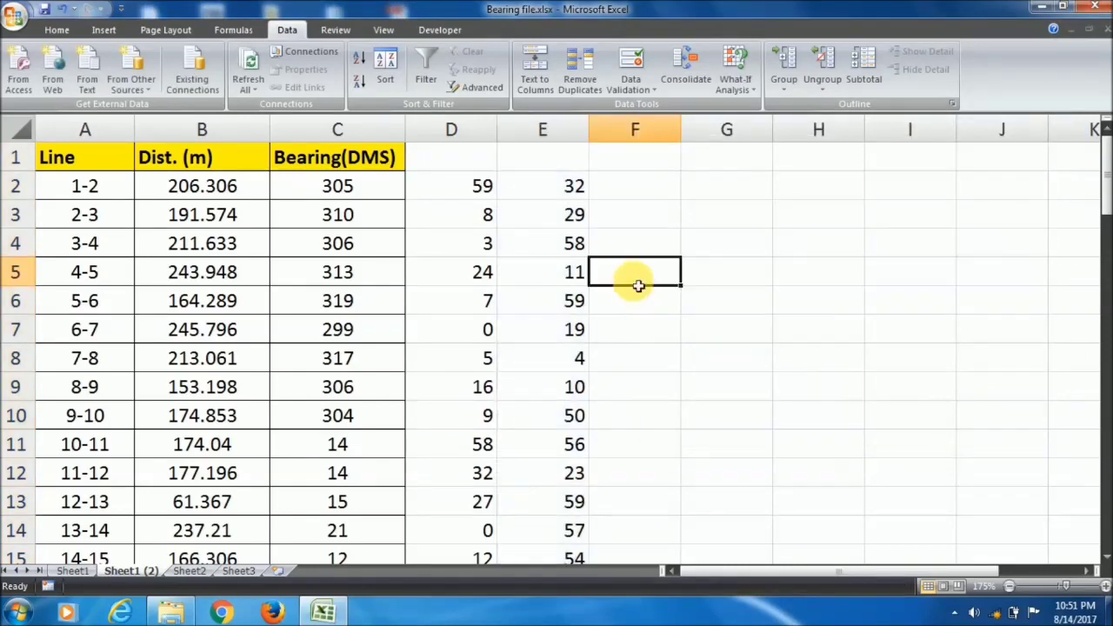
left_click(62, 9)
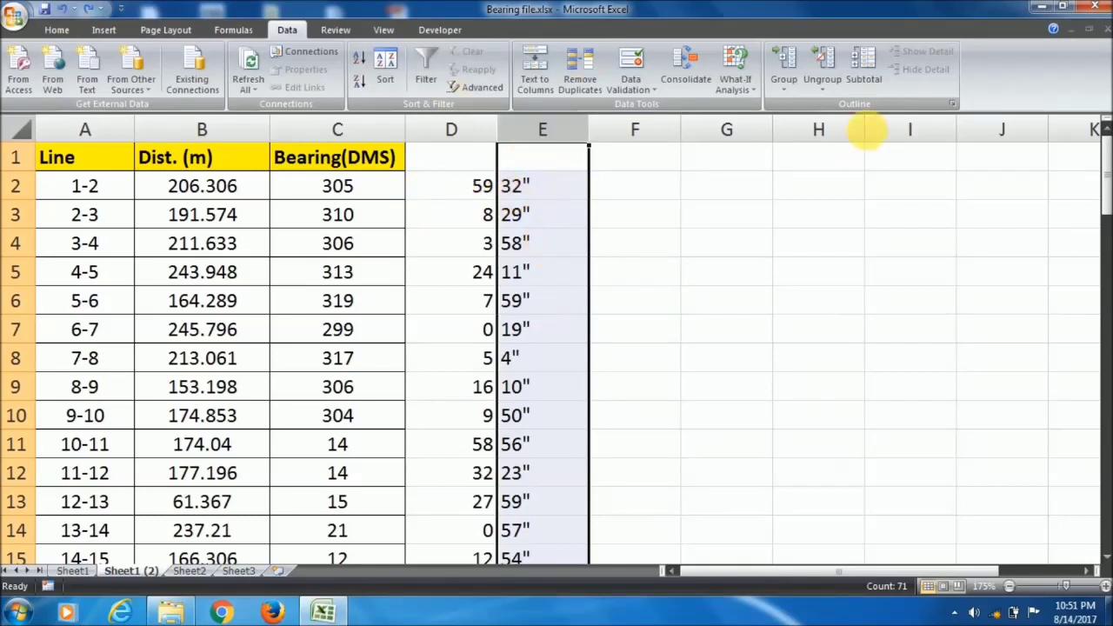
Replace every " in column E with nothing, making 71 replacements
left_click(57, 30)
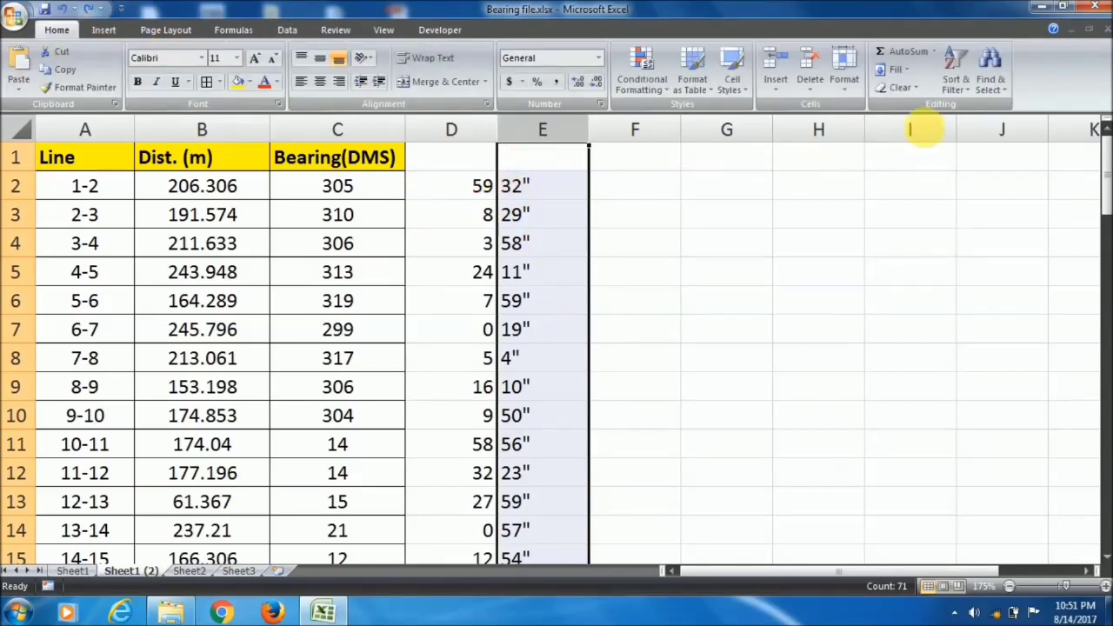
left_click(989, 85)
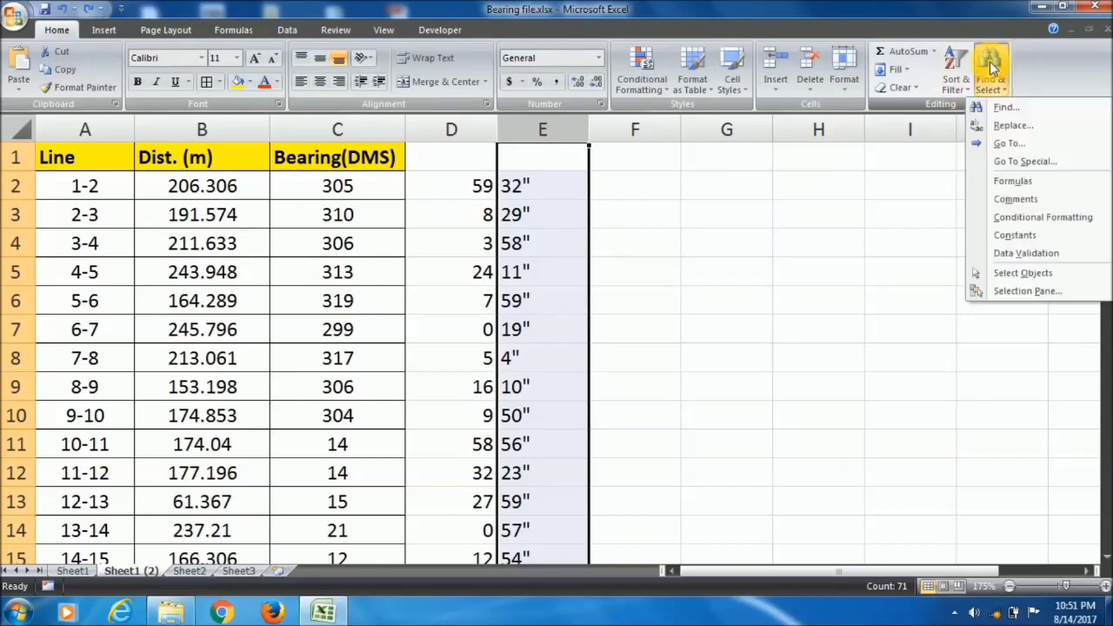
left_click(1013, 125)
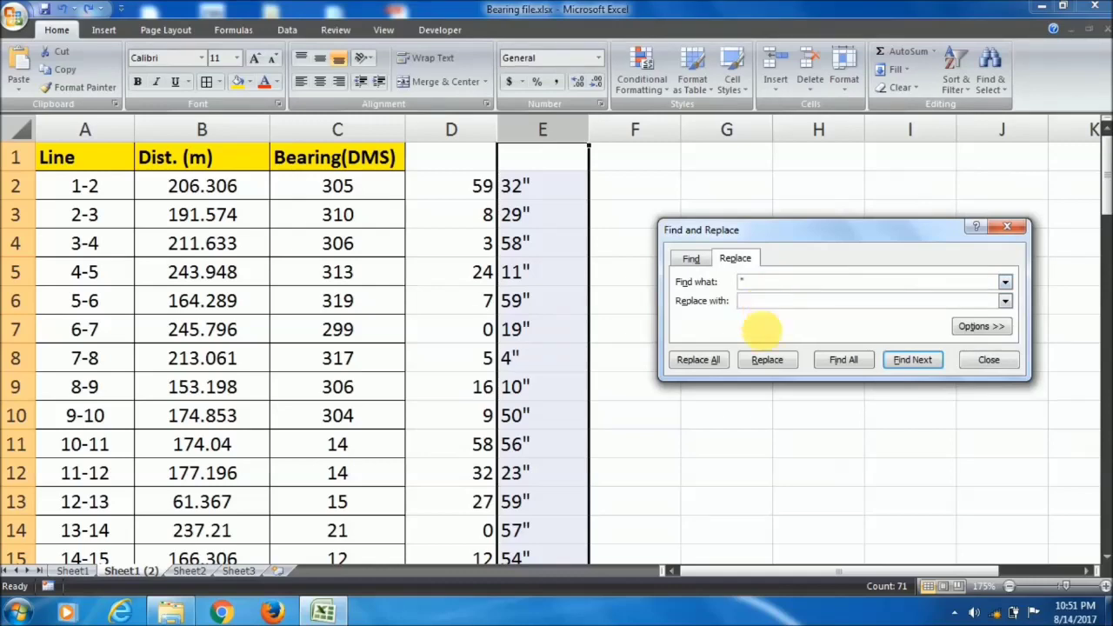
left_click(712, 362)
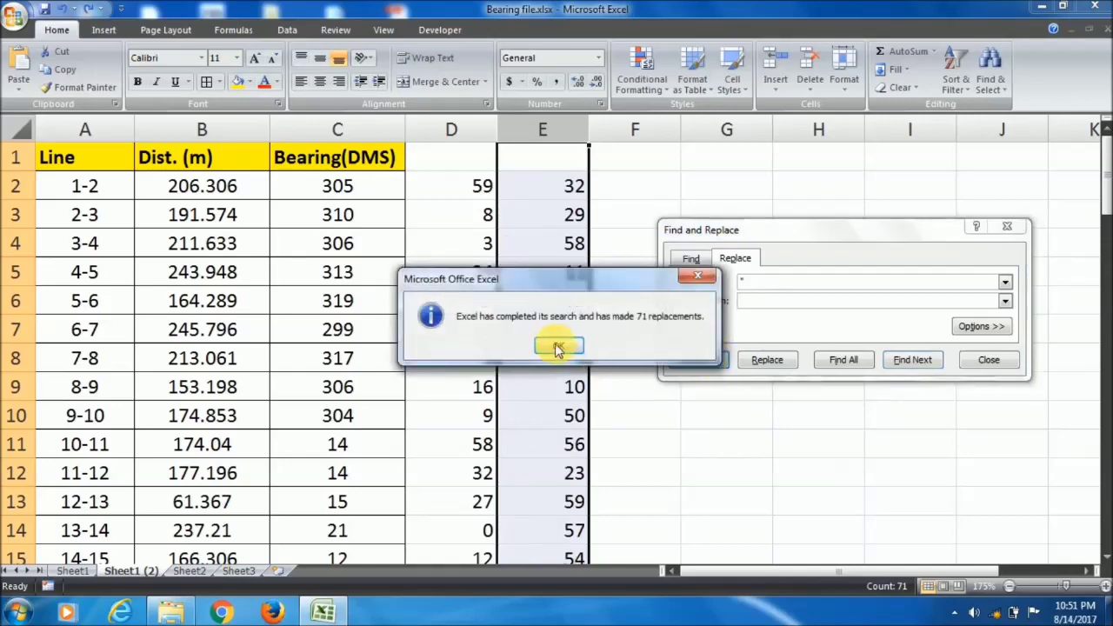
left_click(557, 342)
left_click(989, 362)
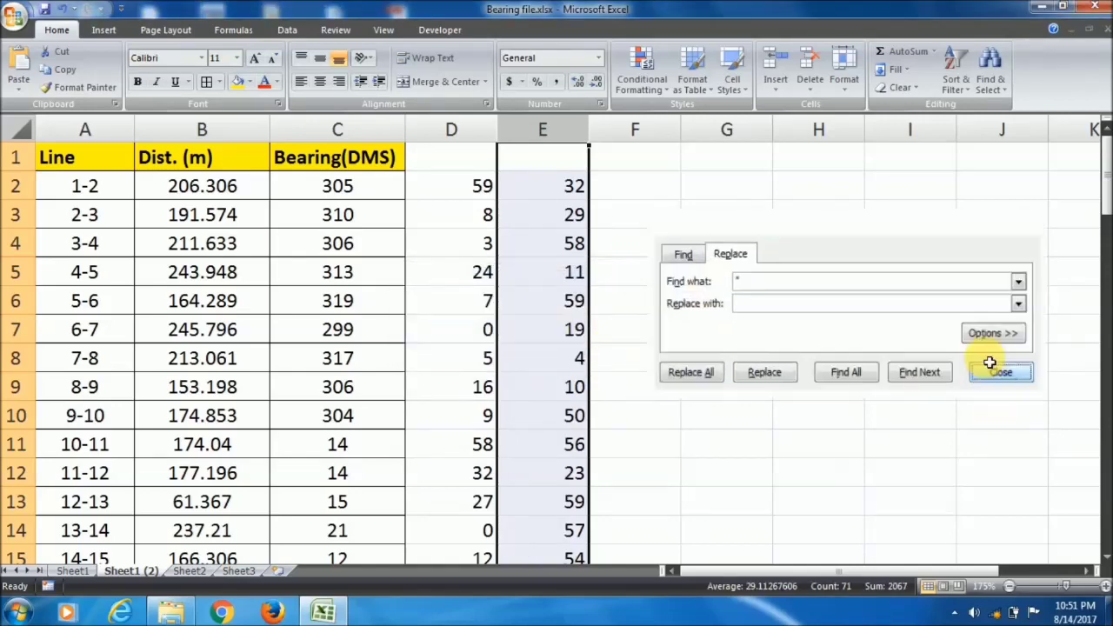
left_click(557, 189)
left_click(553, 306)
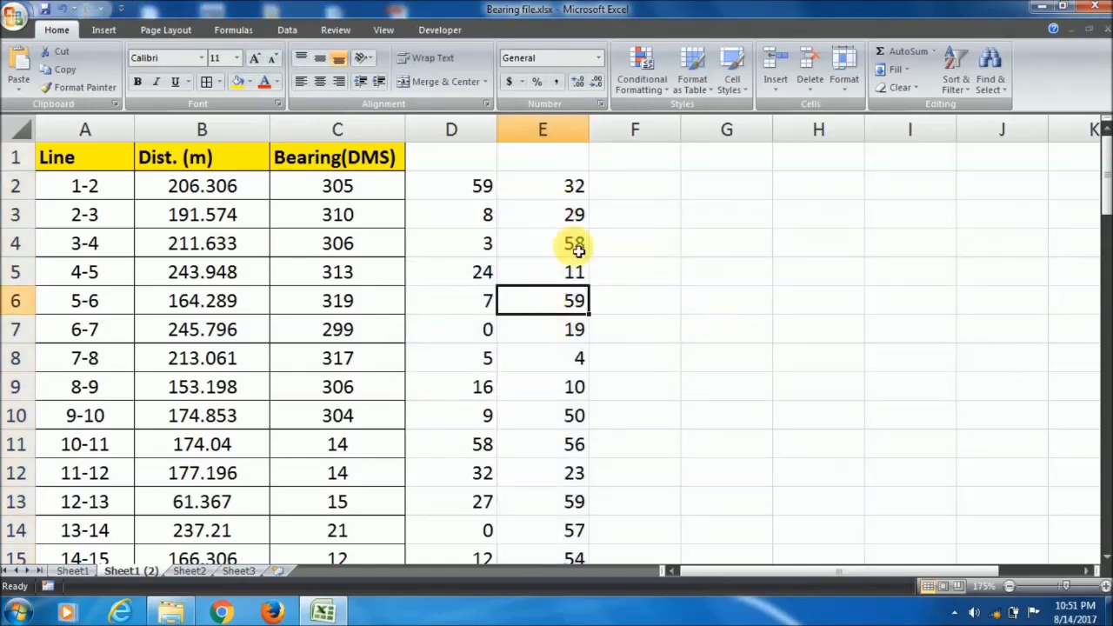
Enter headers DEGREE, MINUTE and SECOND in C1, D1 and E1, then select F1
left_click(356, 183)
left_click(350, 162)
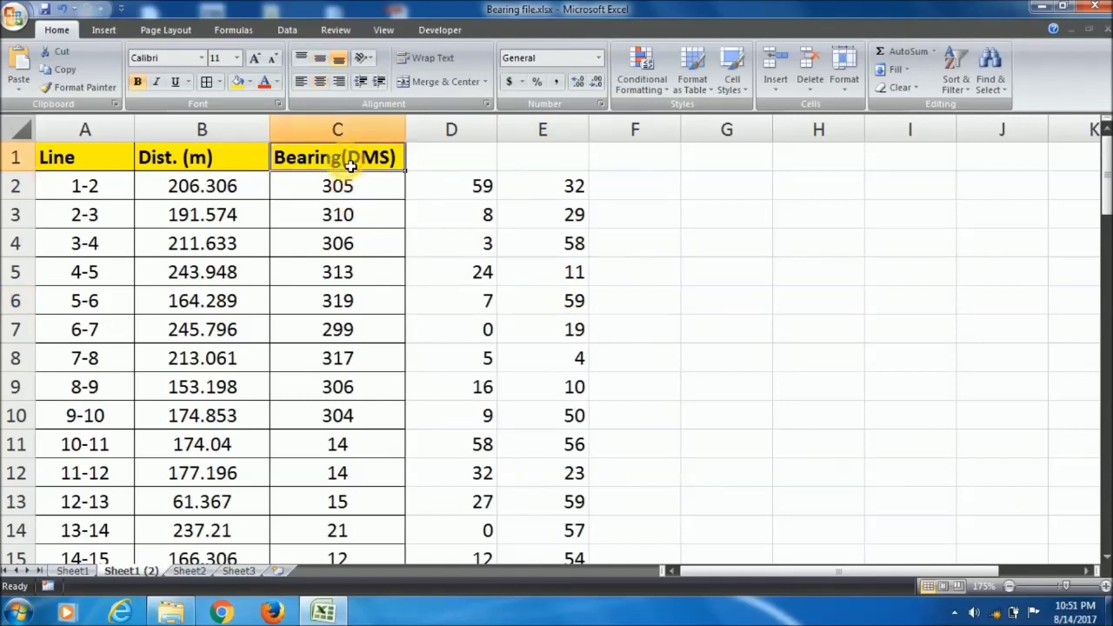
type("DEGREE")
left_click(460, 162)
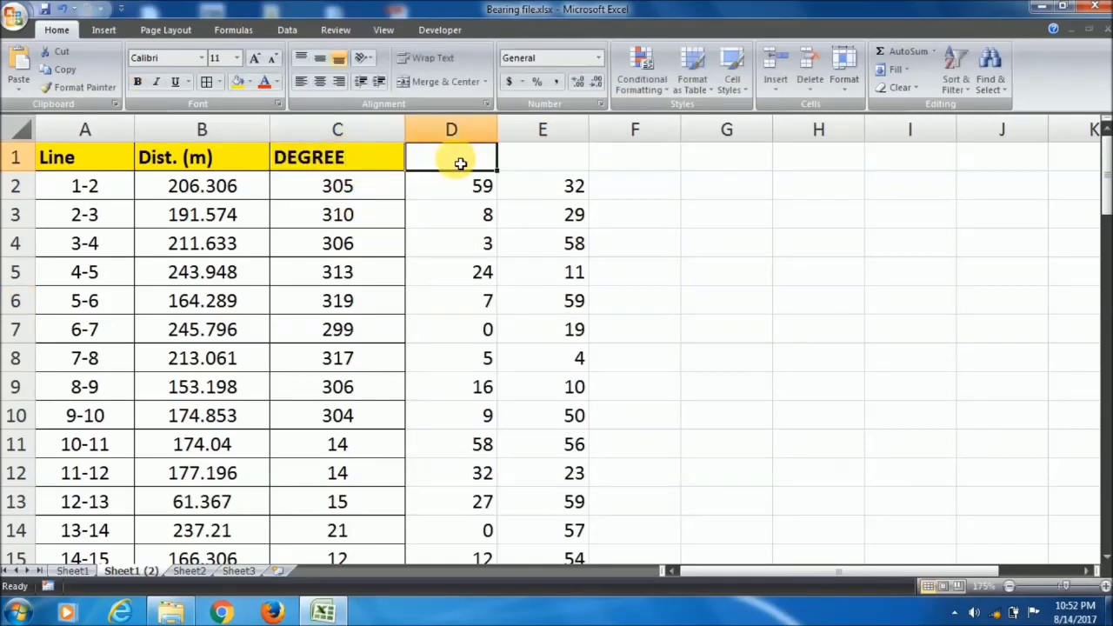
type("MINUTE")
left_click(562, 159)
type("SECOND")
key("Return")
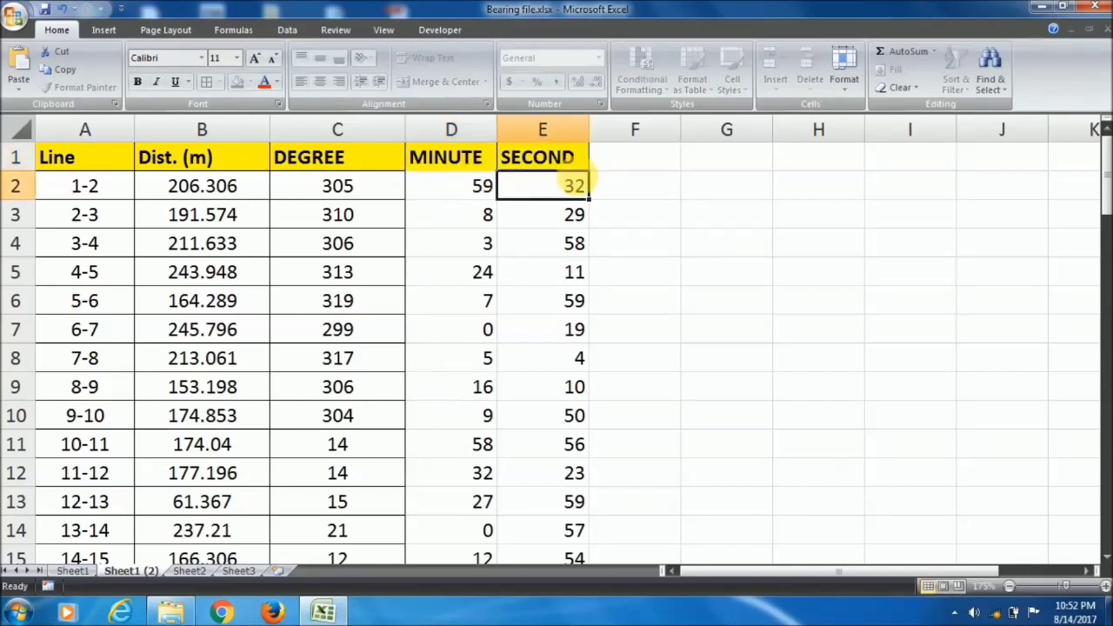
left_click(554, 291)
left_click(298, 165)
left_click(641, 166)
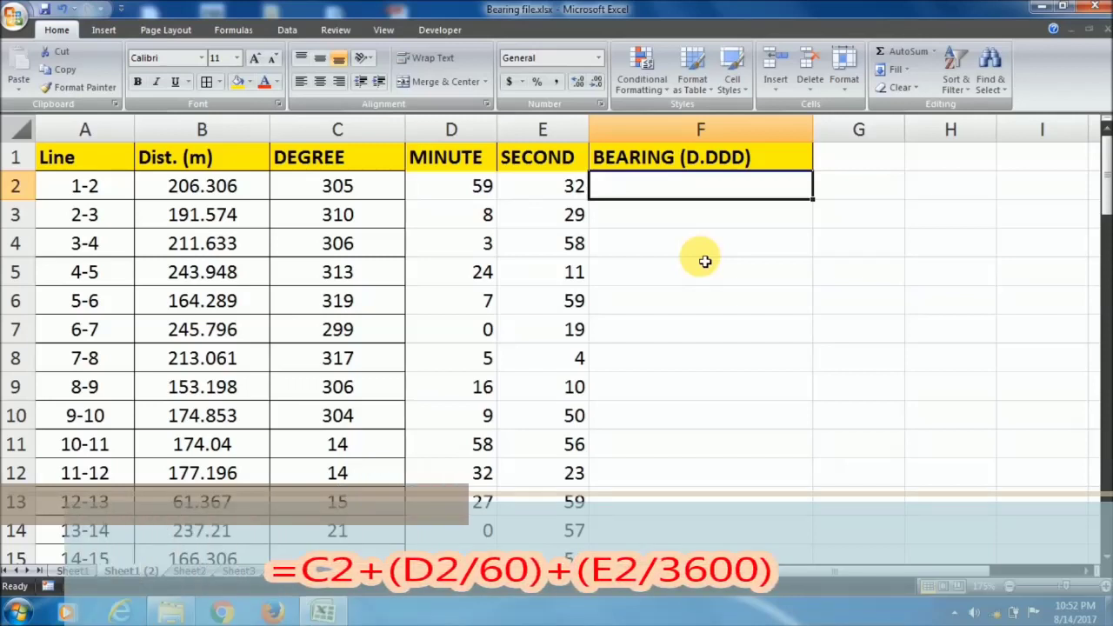
Enter =C2+D2/60+E2/3600 in F2, giving 305.9922222 for line 1-2
type("=")
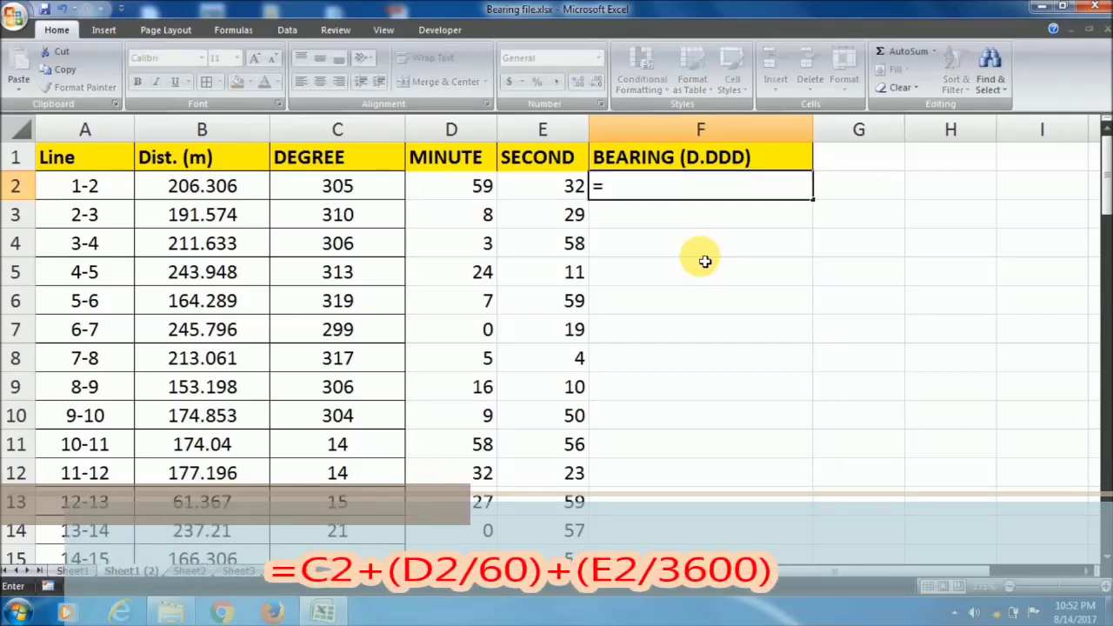
left_click(385, 189)
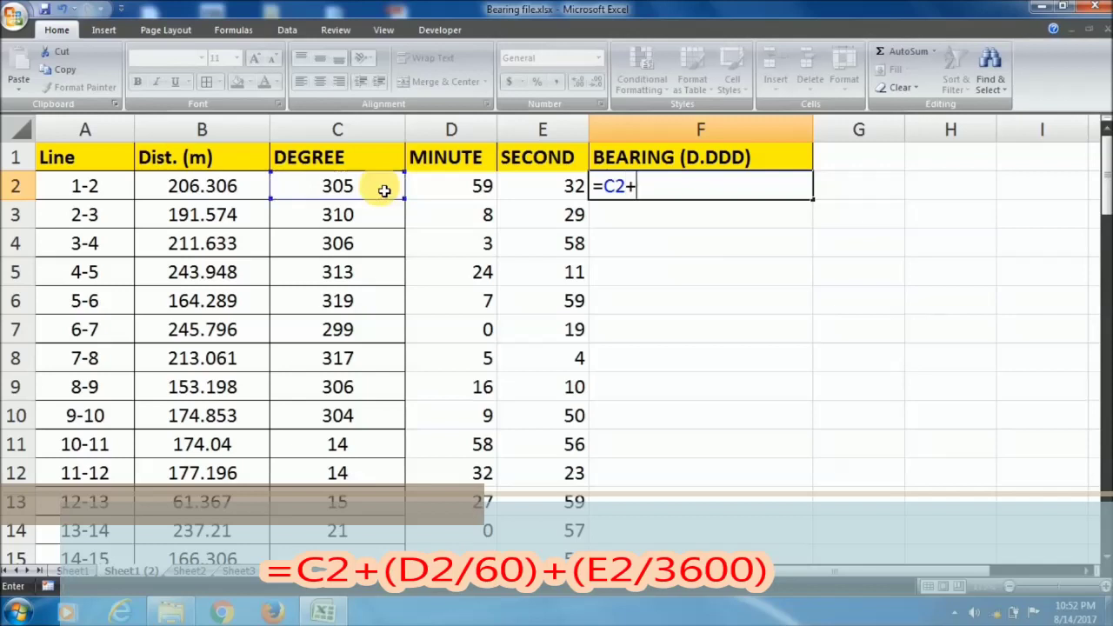
left_click(470, 190)
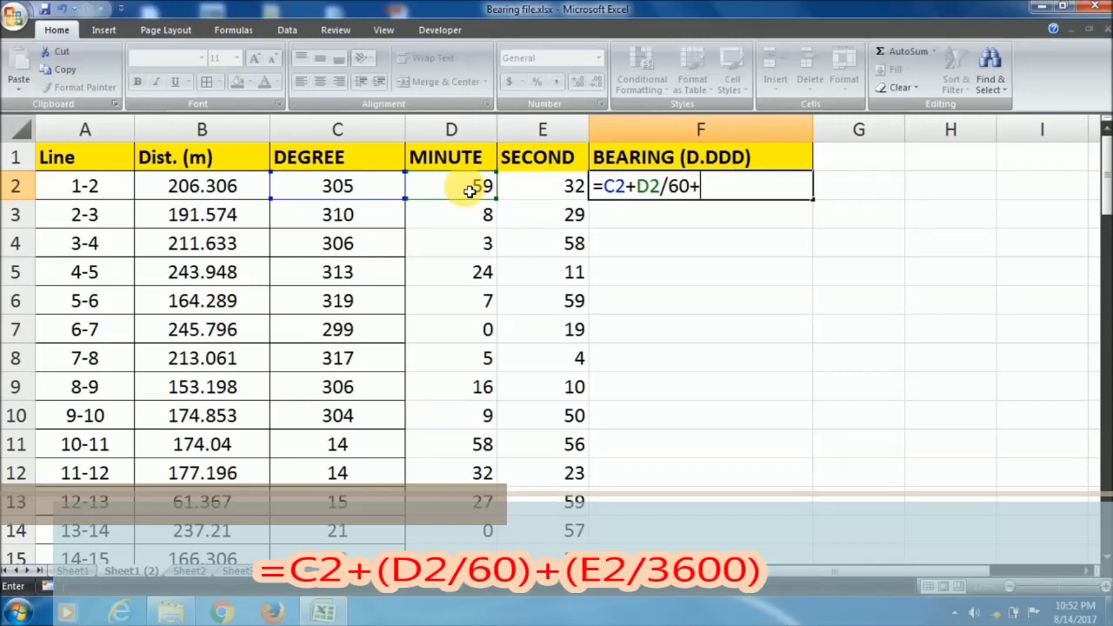
left_click(559, 196)
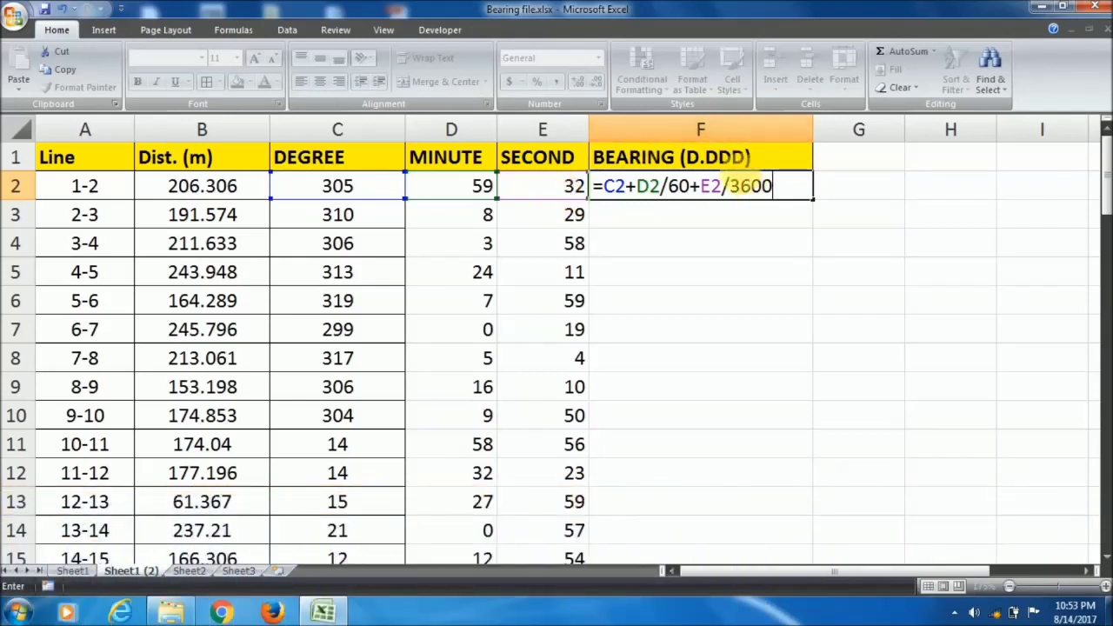
key("Return")
Fill the decimal bearing formula down column F for all lines
left_click(738, 185)
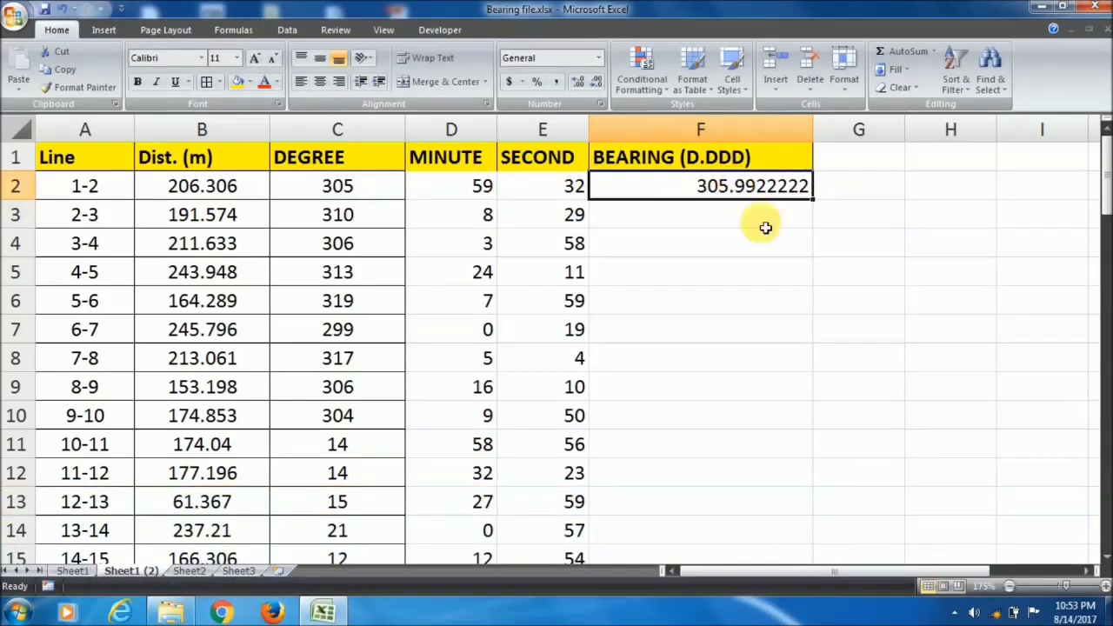
double_click(819, 208)
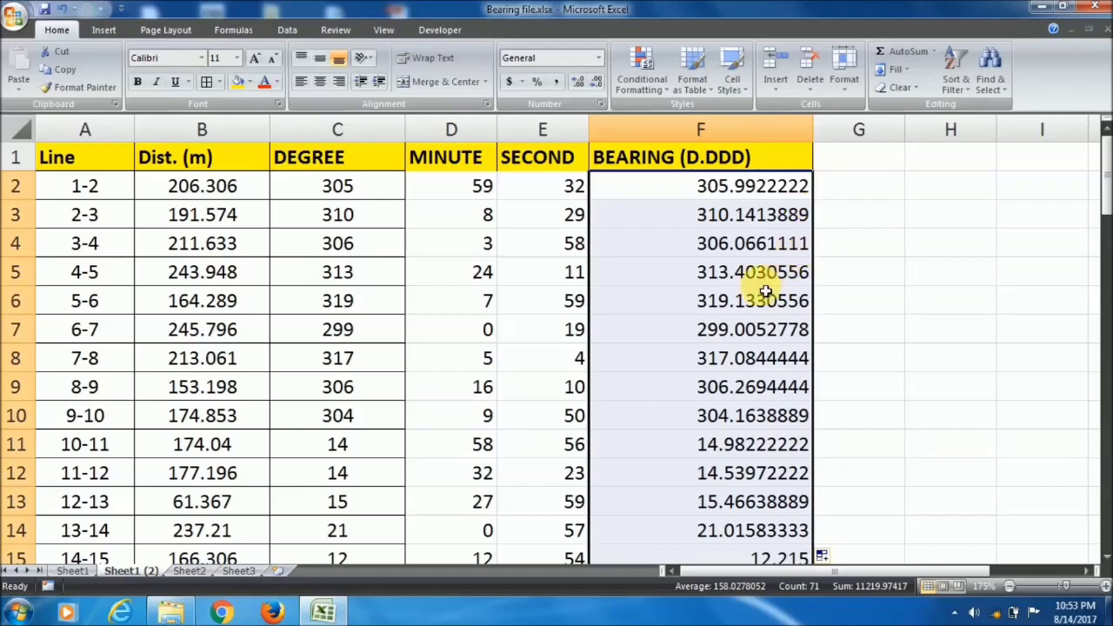
left_click(713, 215)
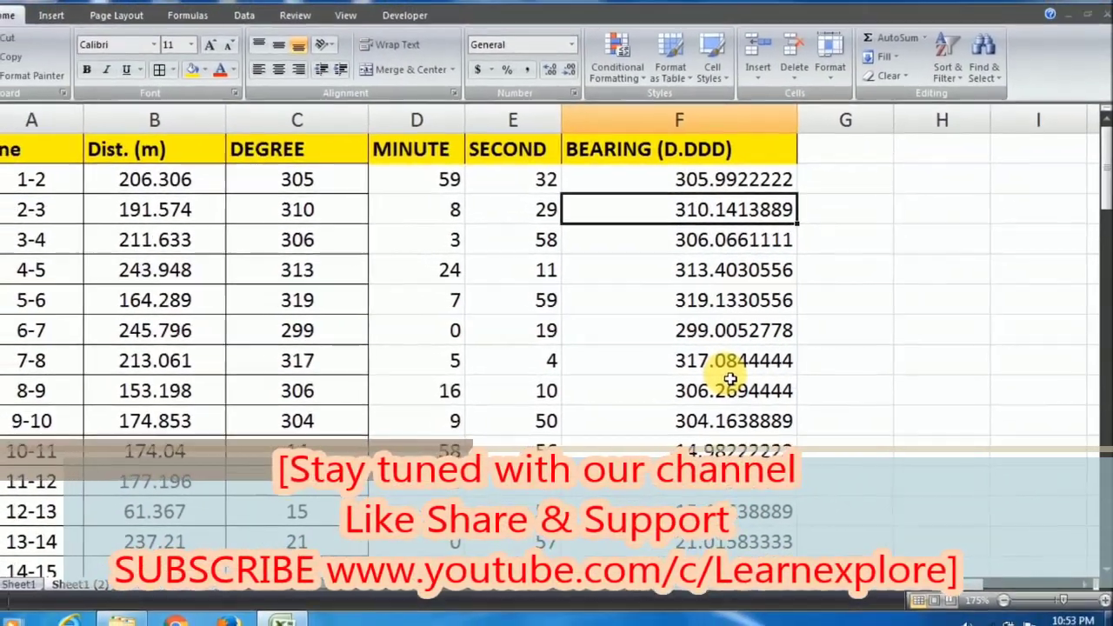
key("Up")
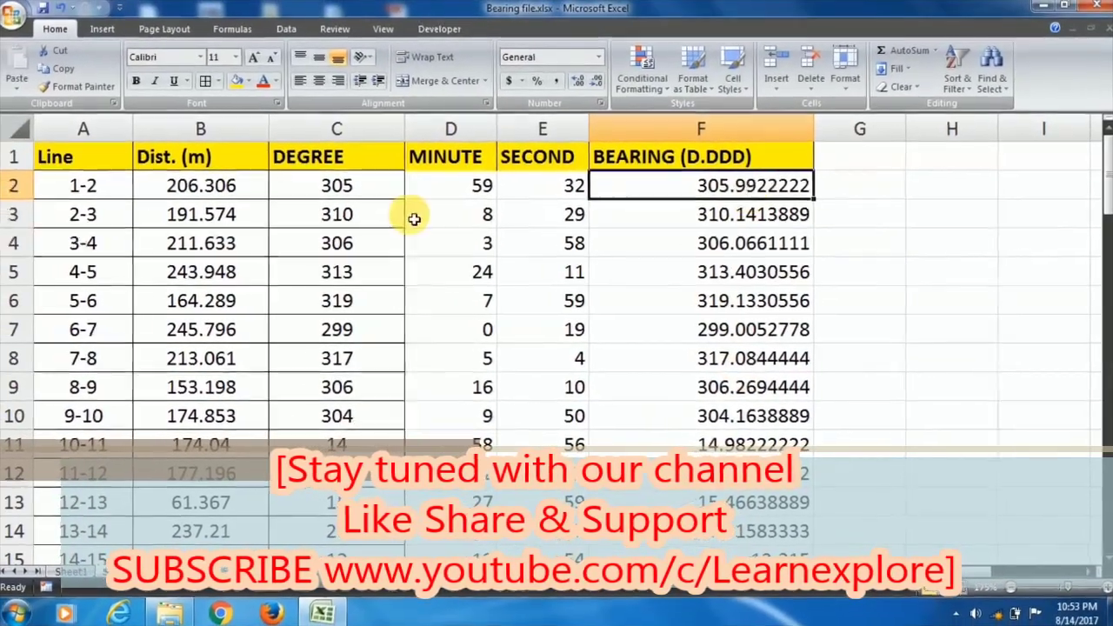
key("shift+Down")
key("shift+Down")
key("shift+Down")
key("shift+Down")
key("shift+Down")
key("shift+Down")
key("shift+Down")
key("shift+Down")
key("shift+Down")
key("shift+Down")
key("shift+Down")
key("shift+Down")
key("shift+Down")
key("shift+Down")
key("shift+Down")
key("shift+Down")
key("shift+Down")
key("shift+Down")
key("shift+Down")
key("shift+Down")
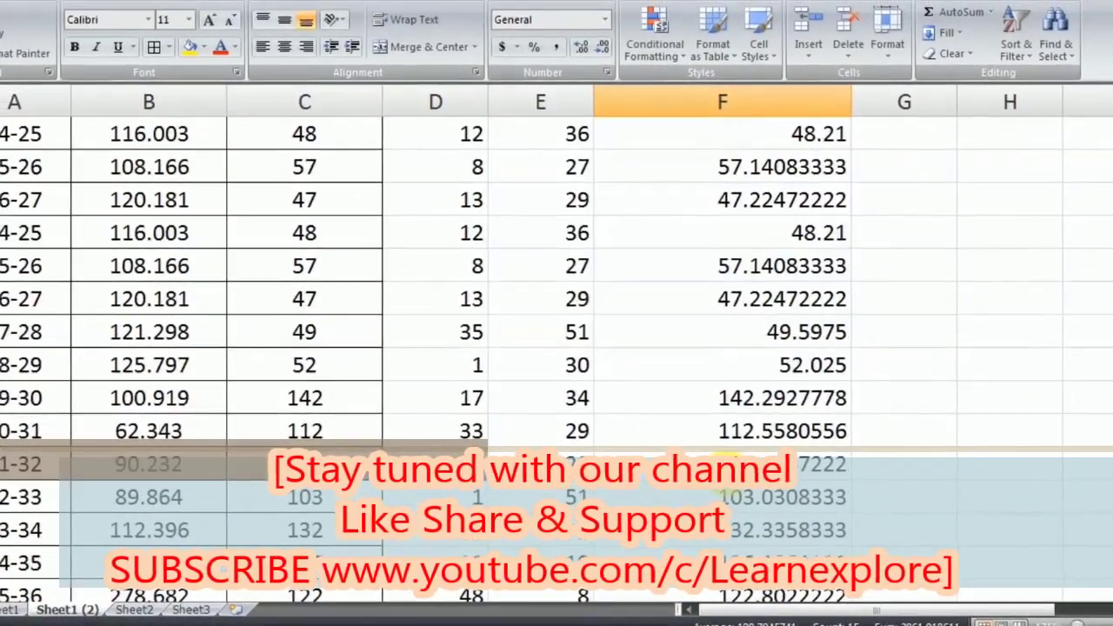
scroll(557, 348, "up", 10)
left_click_drag(154, 169, 300, 335)
left_click(155, 173)
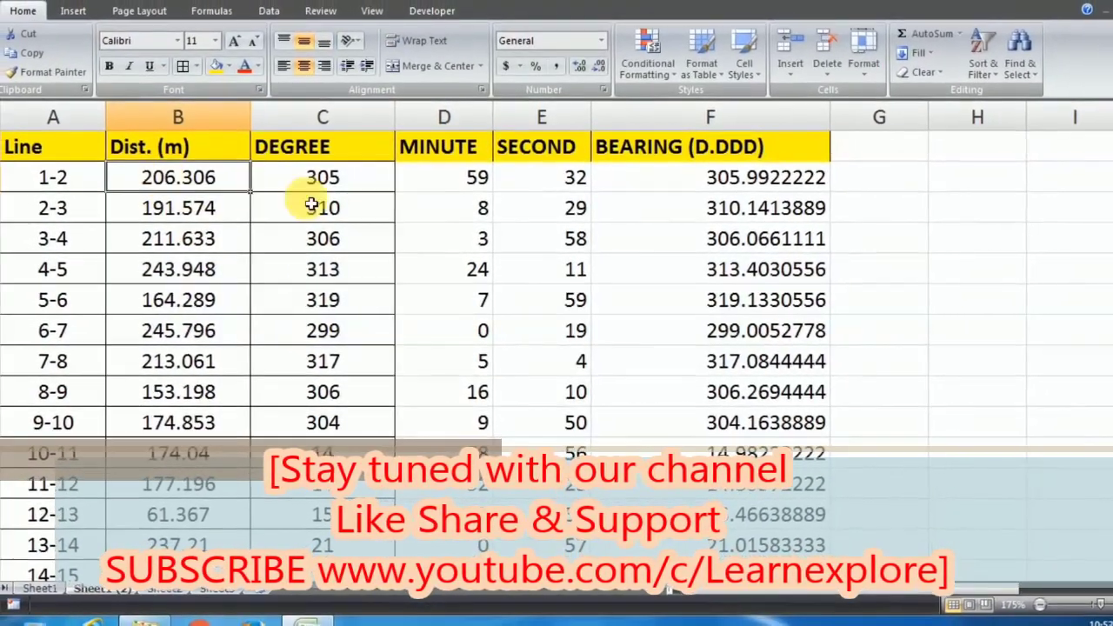
left_click(835, 179)
left_click(790, 179)
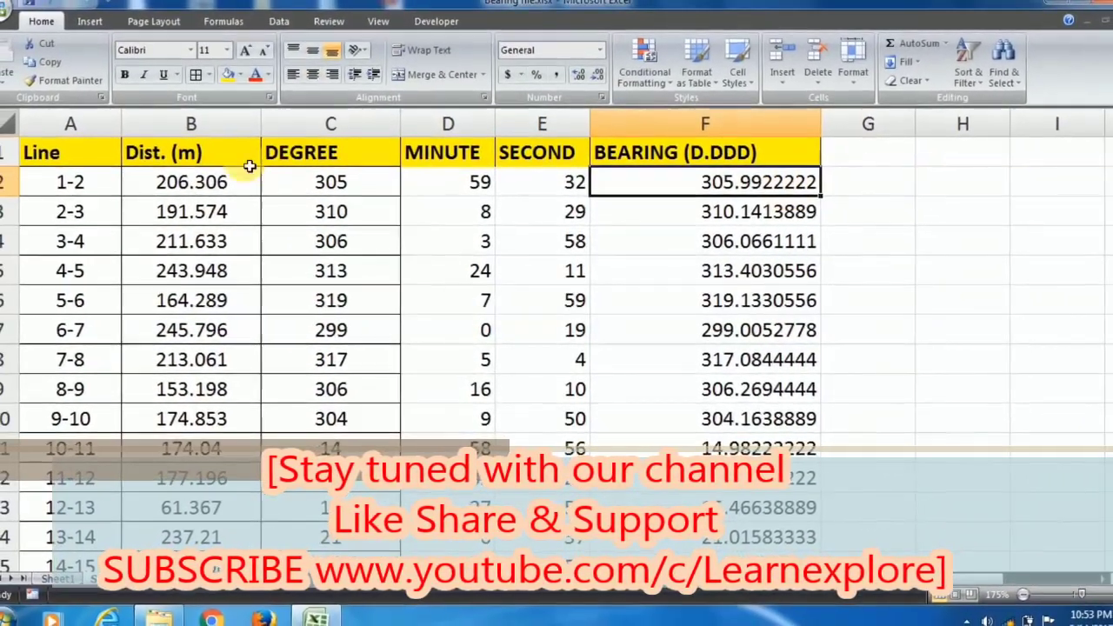